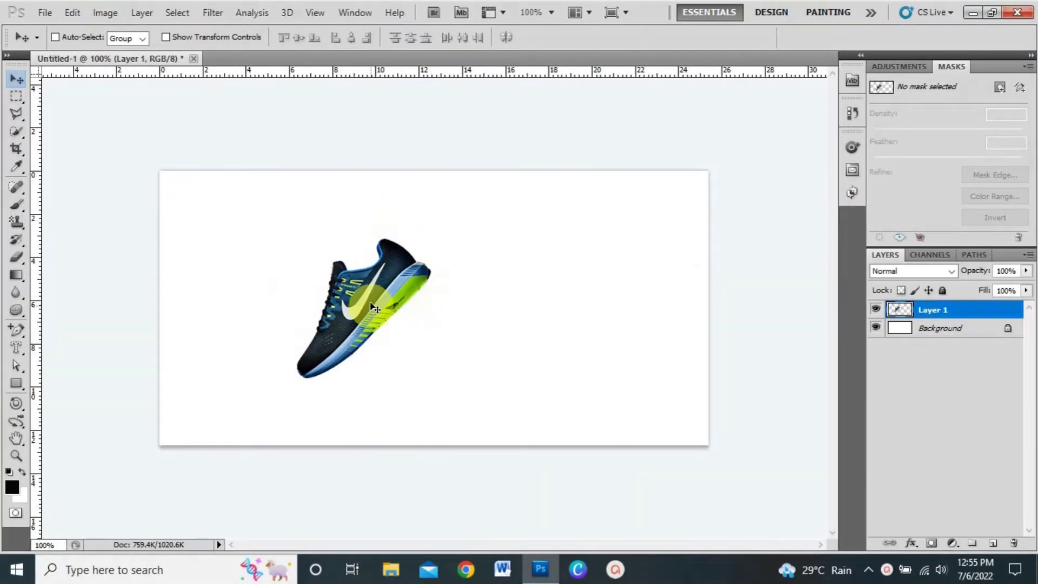
- Alt-drag a copy of the shoe to the right and rotate it about 44° to lie flat
drag(372, 308, 548, 328)
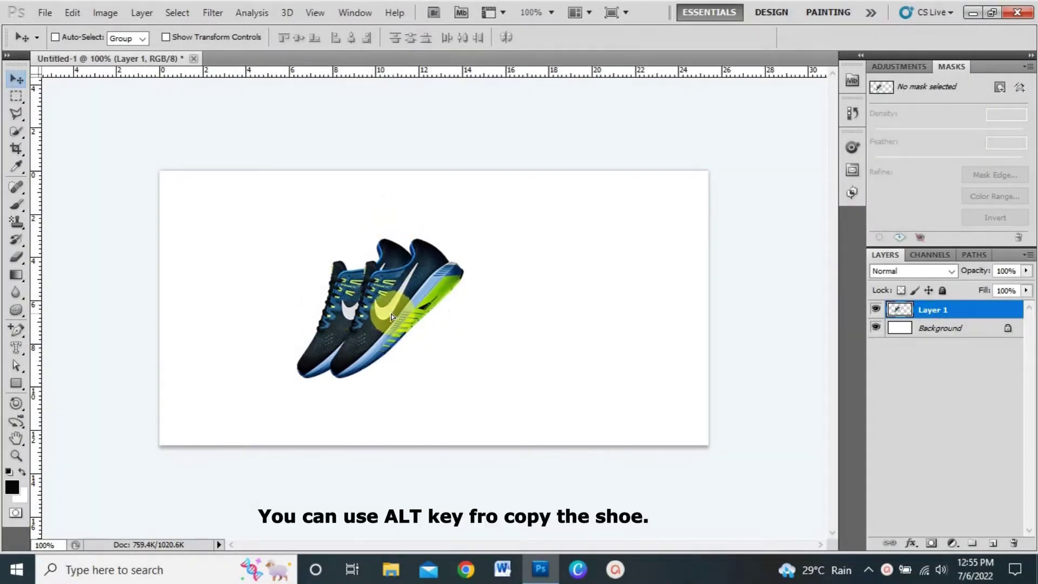
key(ctrl+t)
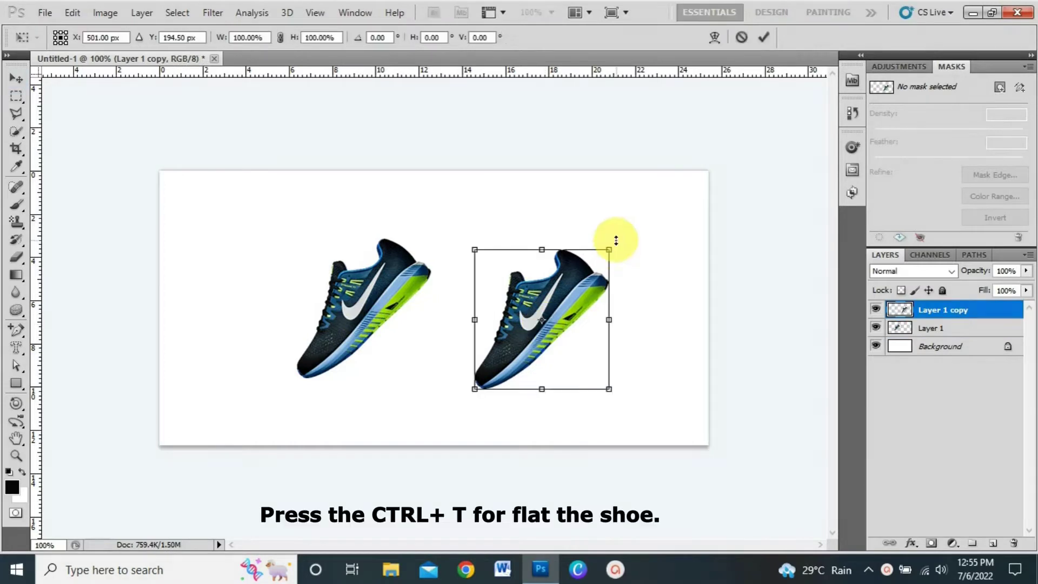
mouse_move(616, 240)
mouse_down()
mouse_move(670, 314)
mouse_move(666, 306)
mouse_up()
key(Return)
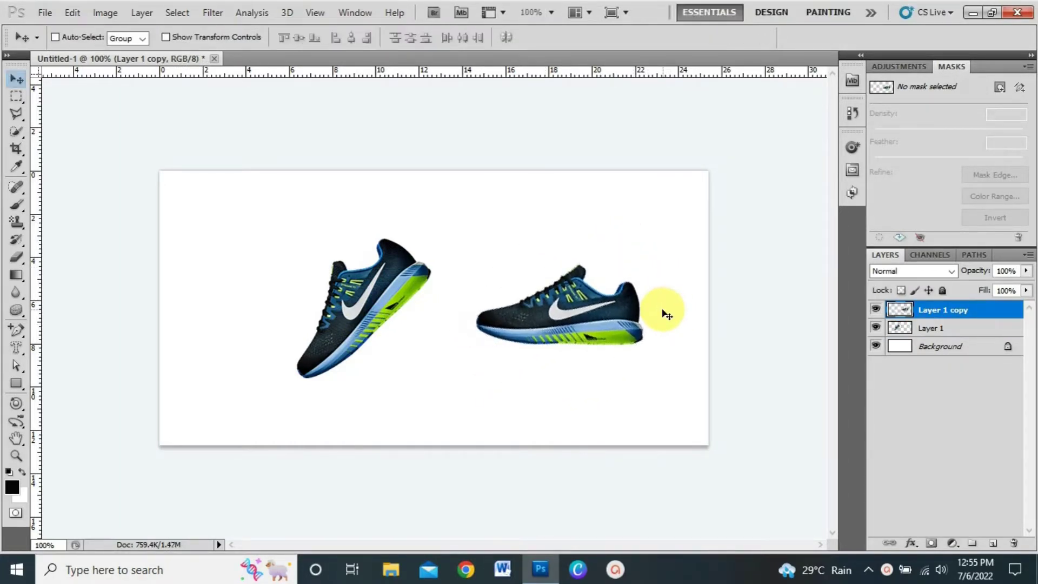
- Copy a thin vertical slice of the flat shoe to Layer 2 and delete the flattened copy
click(15, 96)
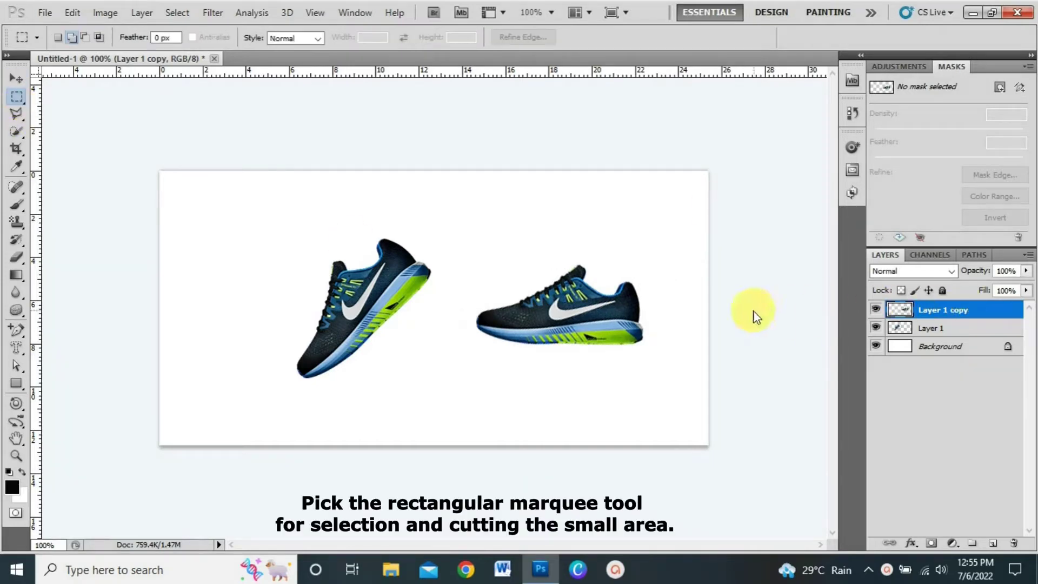
drag(581, 268, 574, 343)
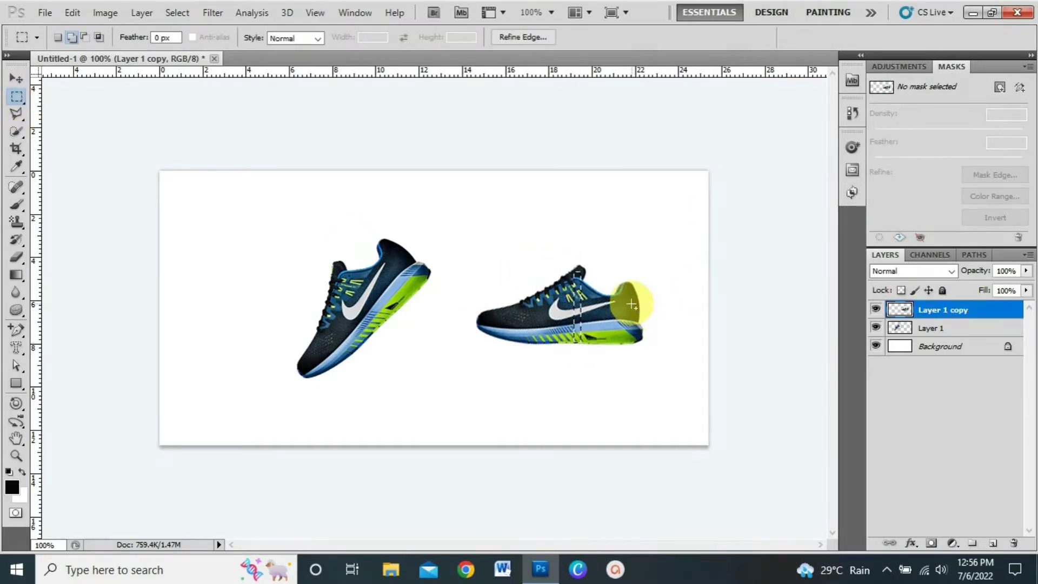
key(ctrl+j)
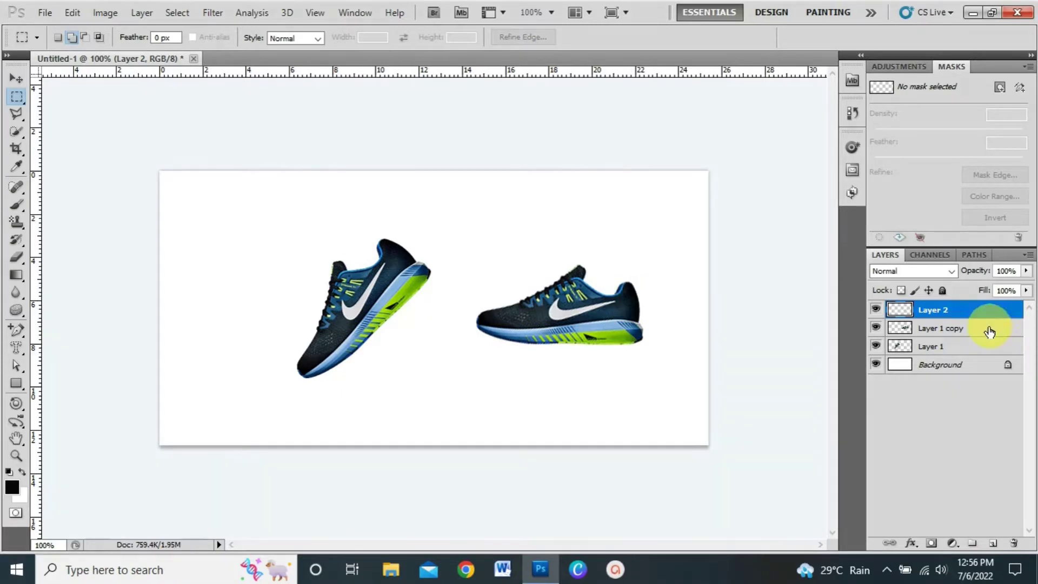
click(989, 330)
key(Delete)
- Stretch the Layer 2 slice into a wide, taller streak band and move it below Layer 1
click(957, 310)
key(ctrl+t)
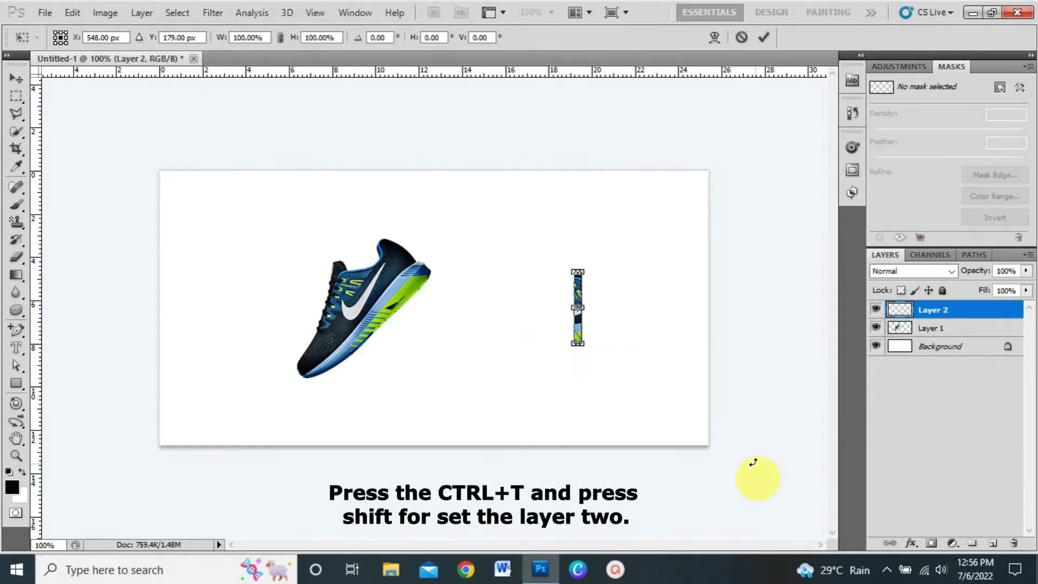
drag(582, 307, 708, 307)
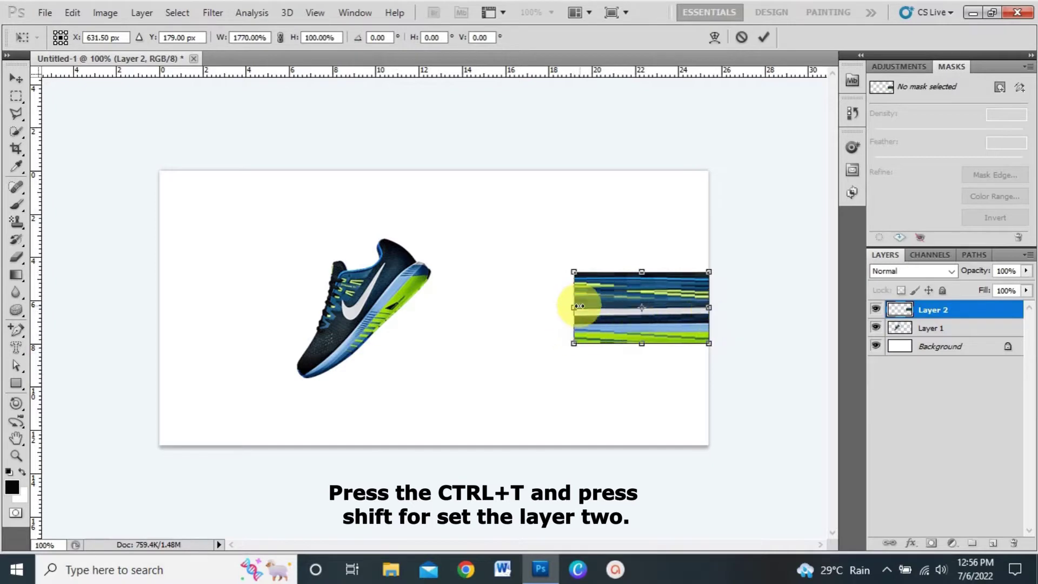
mouse_move(572, 308)
mouse_down()
mouse_move(315, 321)
mouse_move(343, 319)
mouse_up()
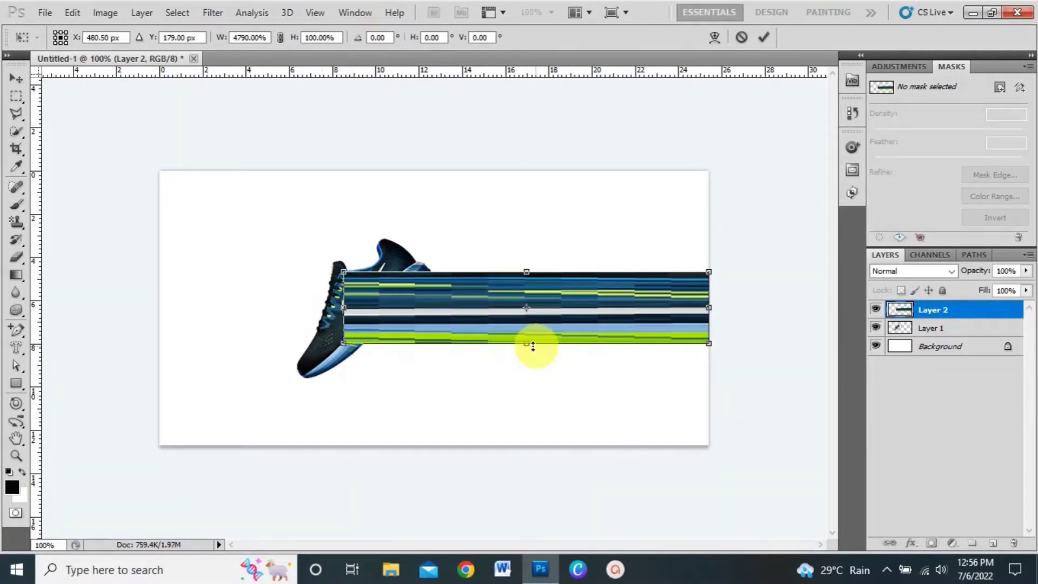
drag(530, 343, 522, 375)
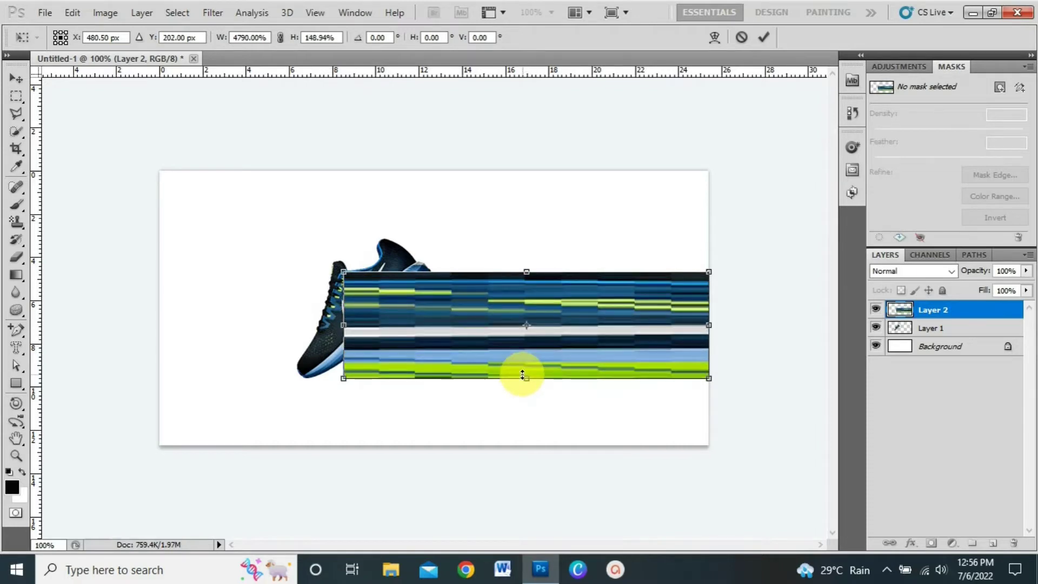
drag(529, 272, 533, 250)
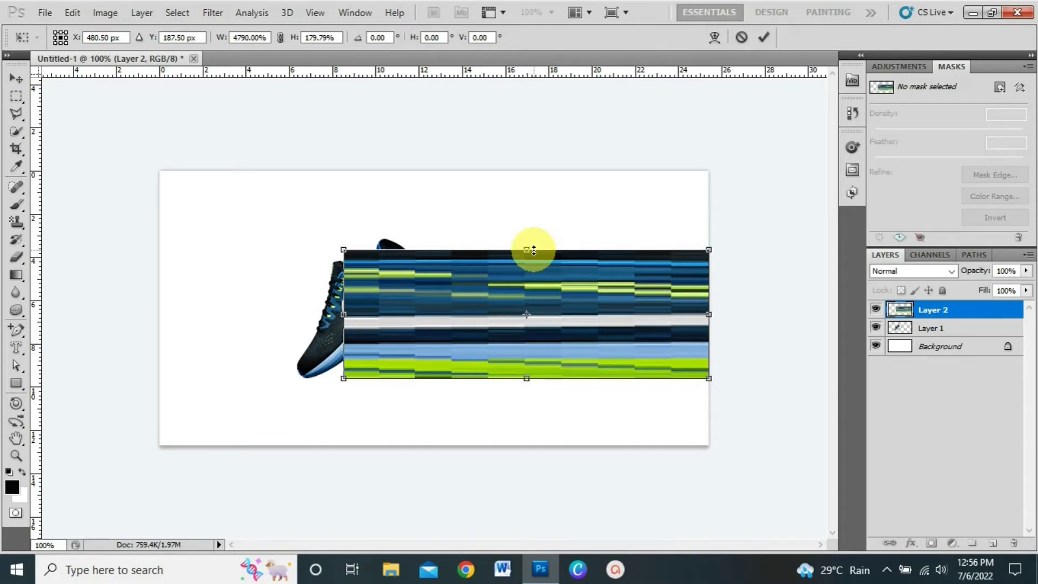
key(Return)
drag(968, 309, 960, 329)
- Widen the streak band leftward behind the shoe and raise its top edge slightly
click(20, 78)
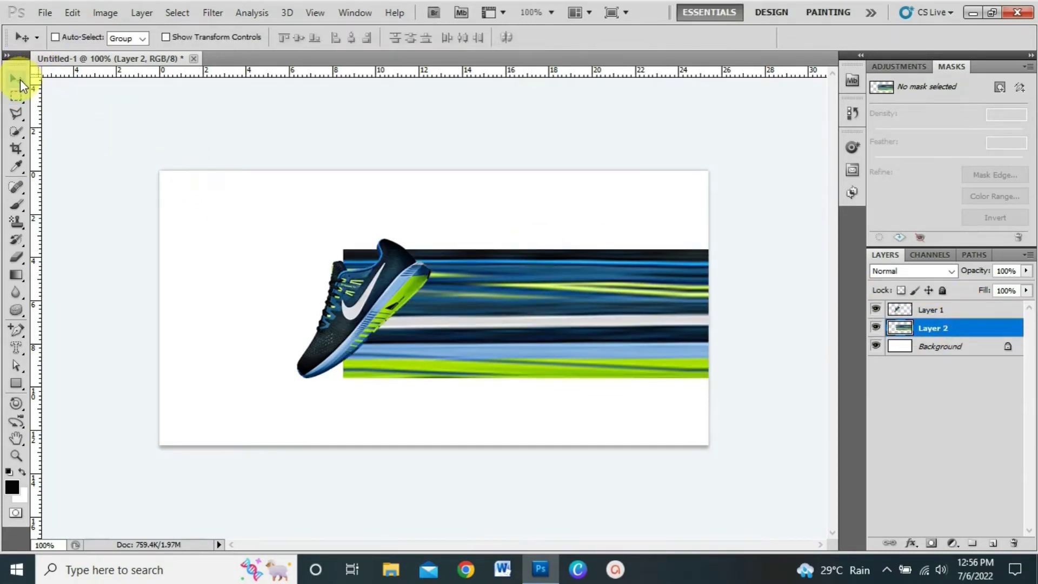
key(ctrl+t)
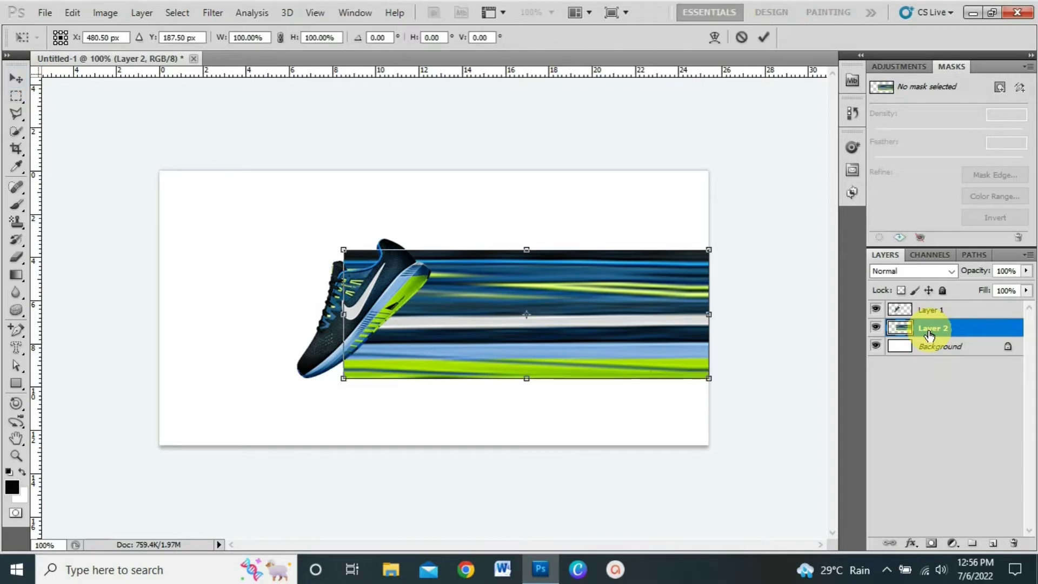
drag(343, 314, 315, 310)
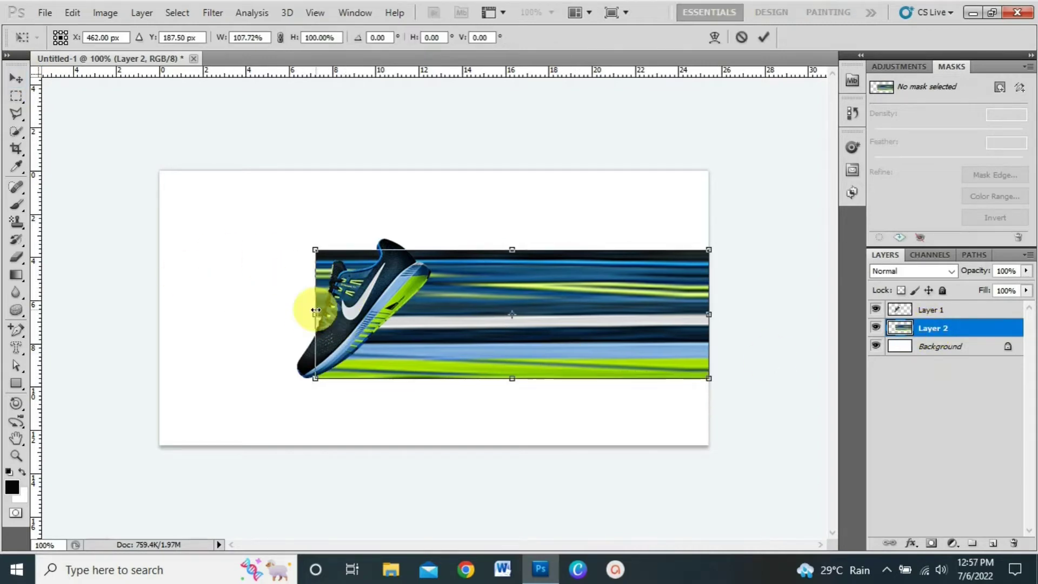
key(Return)
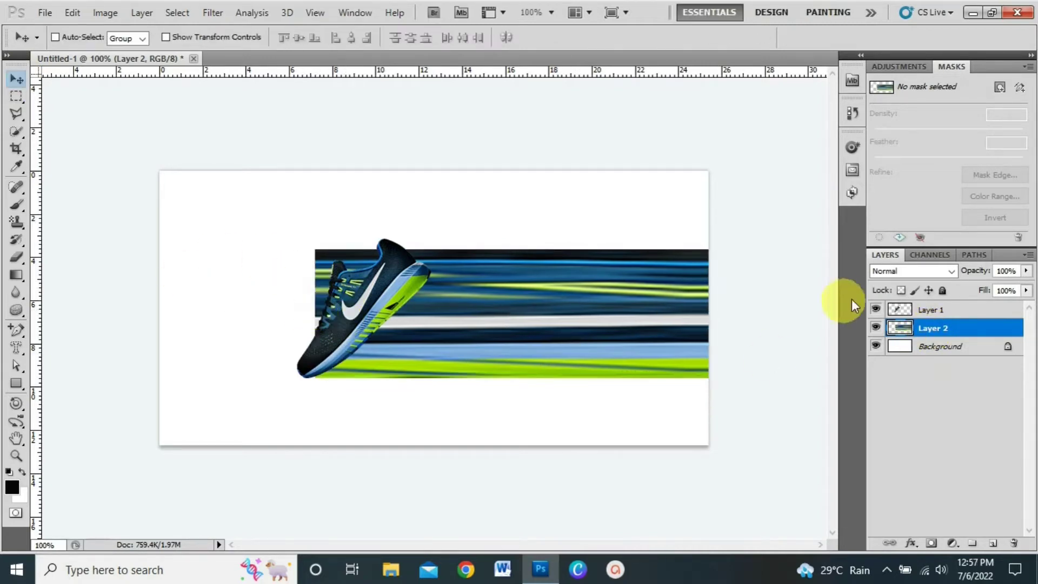
key(ctrl+t)
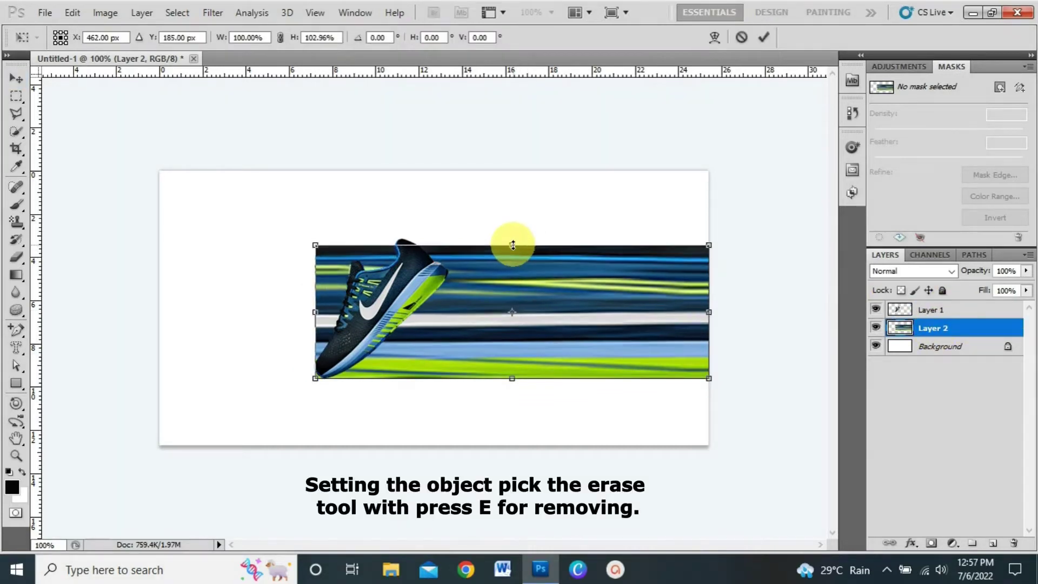
drag(512, 249, 512, 239)
key(Return)
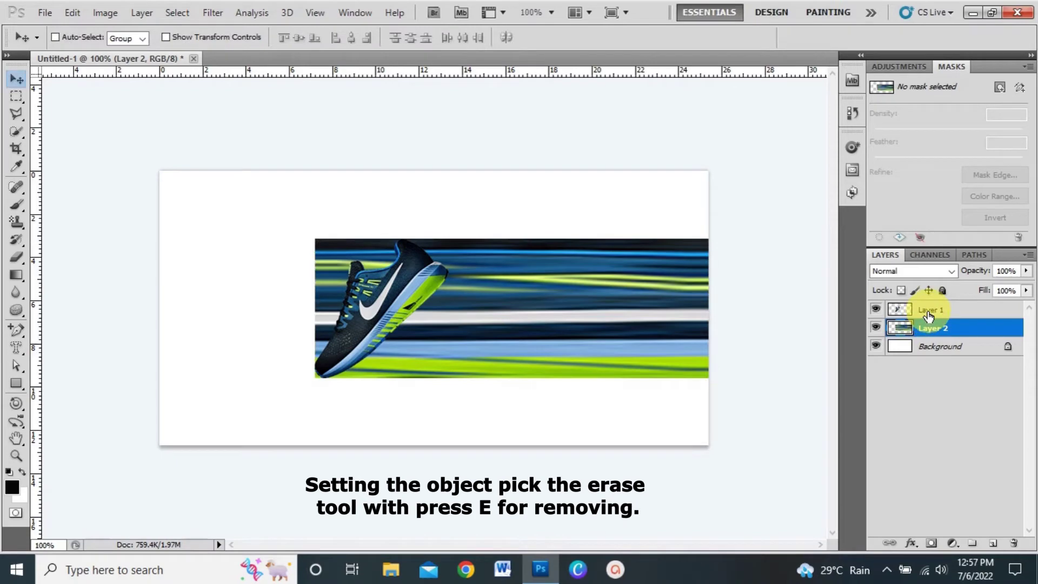
- On Layer 2, erase the part of the band sticking out behind the shoe's heel
click(928, 316)
click(962, 330)
key(e)
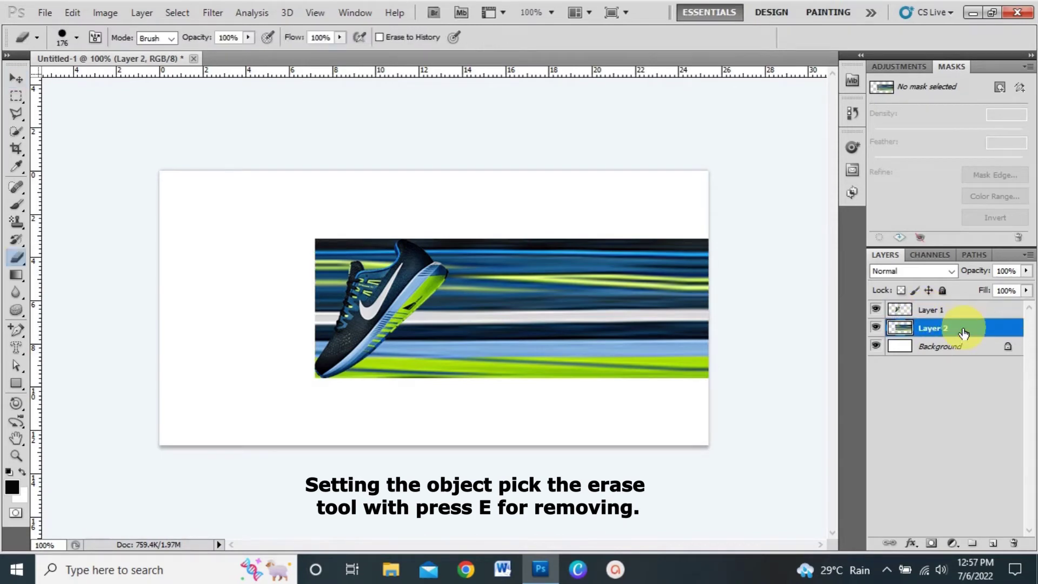
mouse_move(252, 367)
mouse_down()
mouse_move(301, 232)
mouse_move(285, 285)
mouse_move(308, 246)
mouse_move(332, 231)
mouse_move(317, 225)
mouse_move(317, 203)
mouse_move(346, 199)
mouse_up()
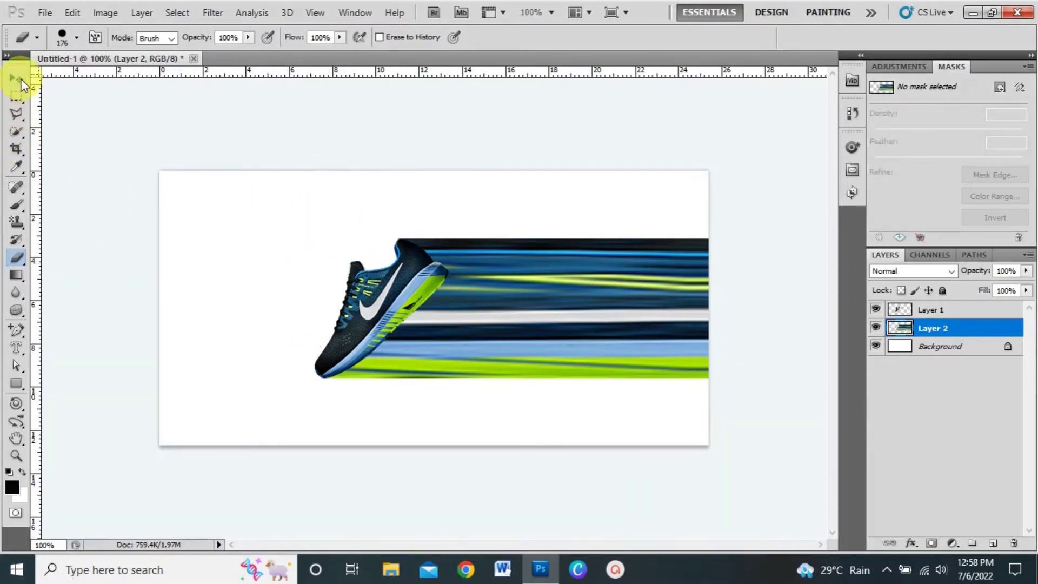
- Warp the streak band so its right corners flare up and down into a curved fan
click(21, 79)
key(ctrl+t)
right_click(641, 303)
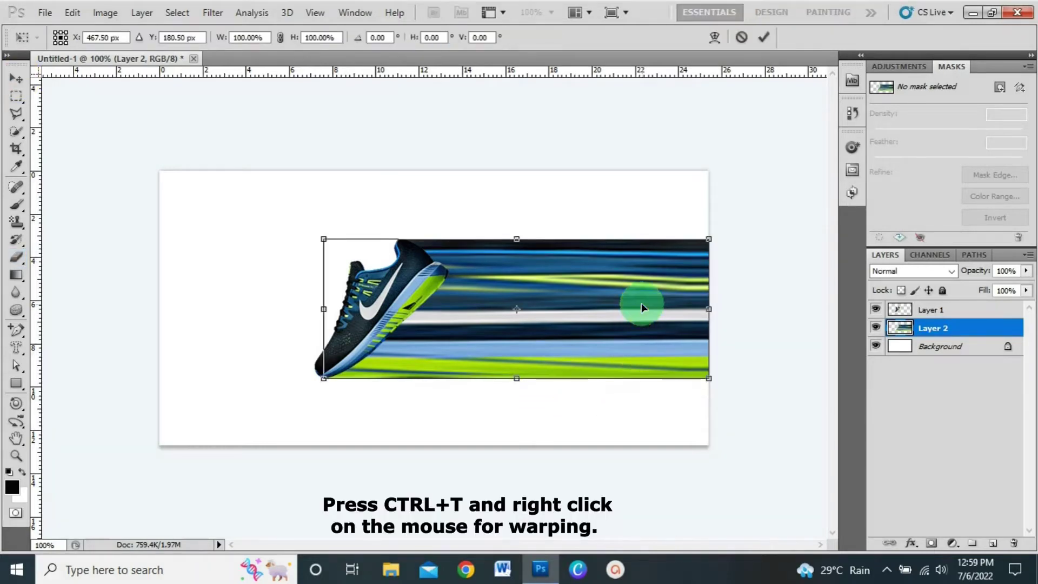
click(686, 415)
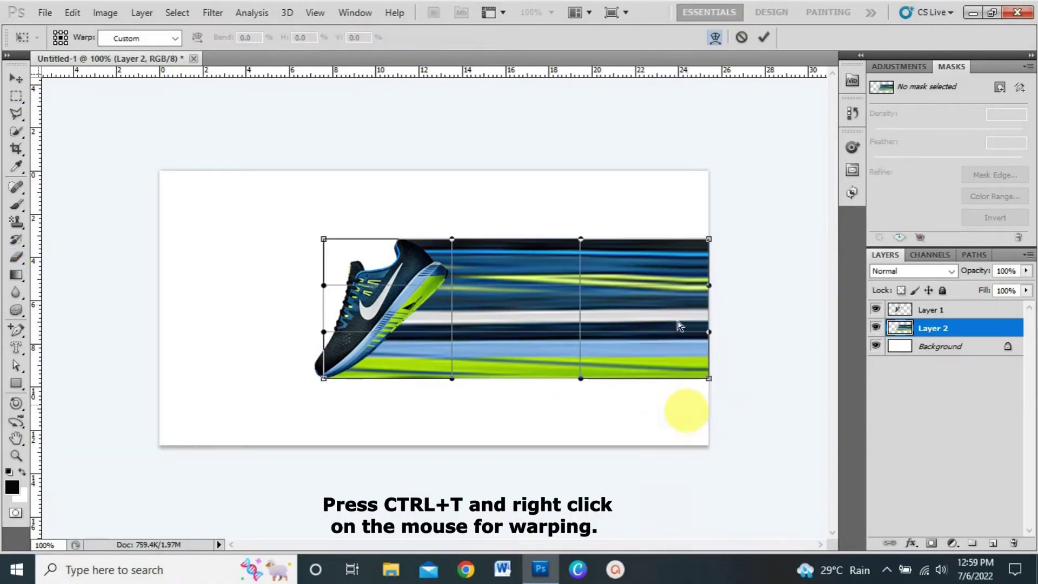
drag(709, 239, 708, 167)
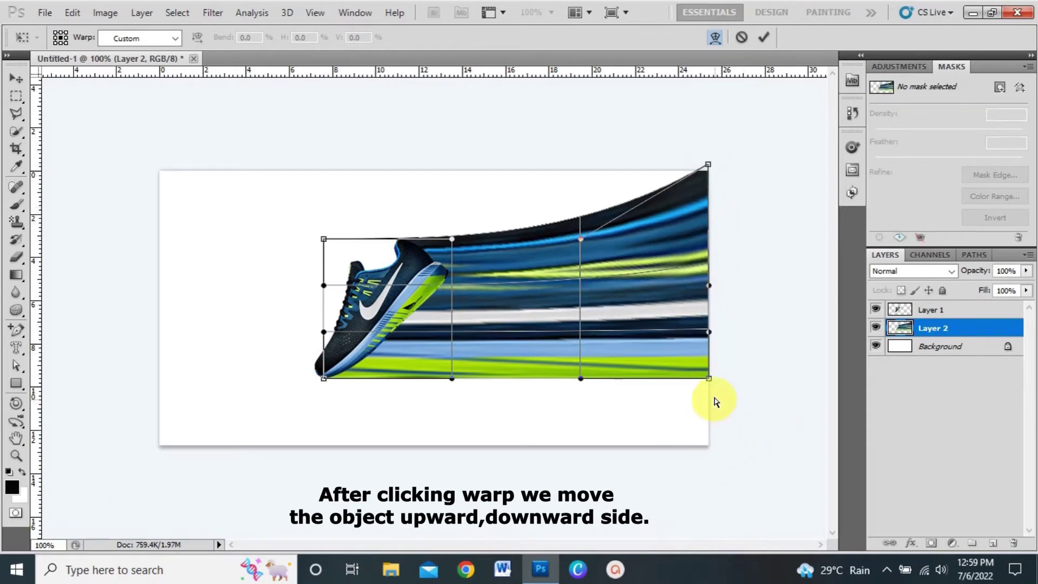
drag(708, 379, 708, 451)
key(Return)
key(t)
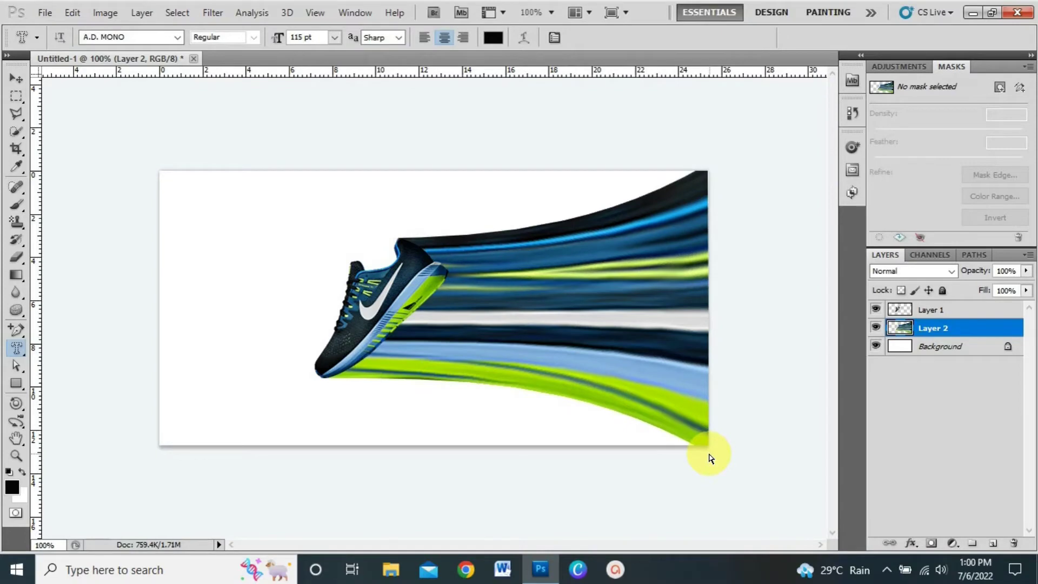
- On a new layer, draw a tall near-white rectangle across the streaks
click(991, 543)
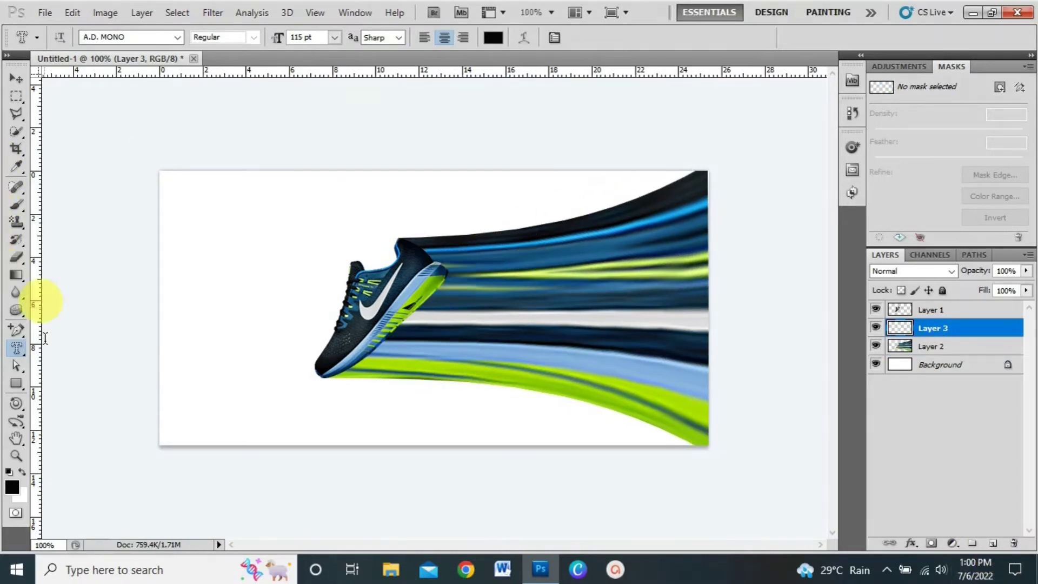
click(16, 382)
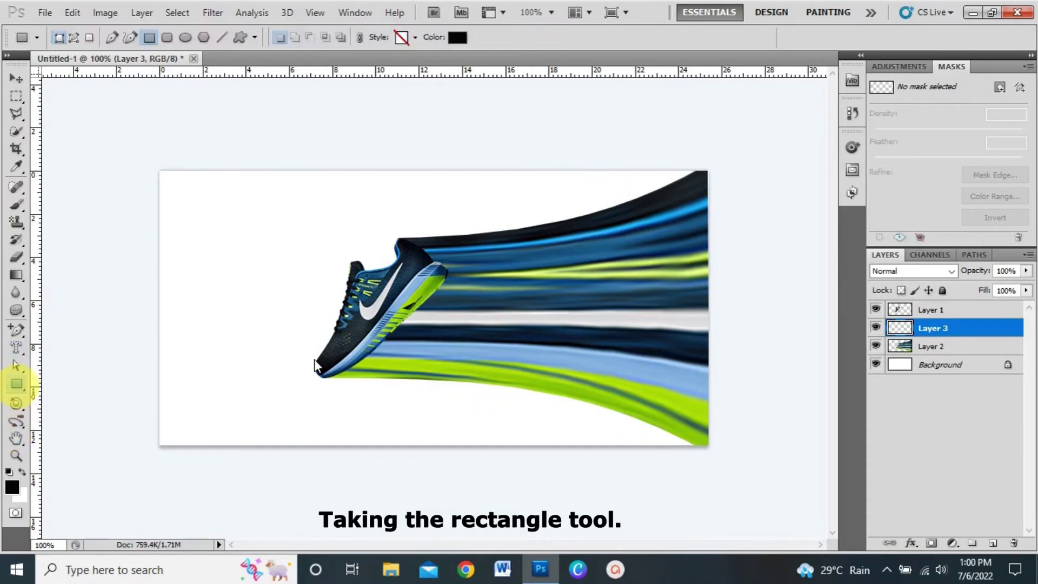
click(457, 37)
click(638, 138)
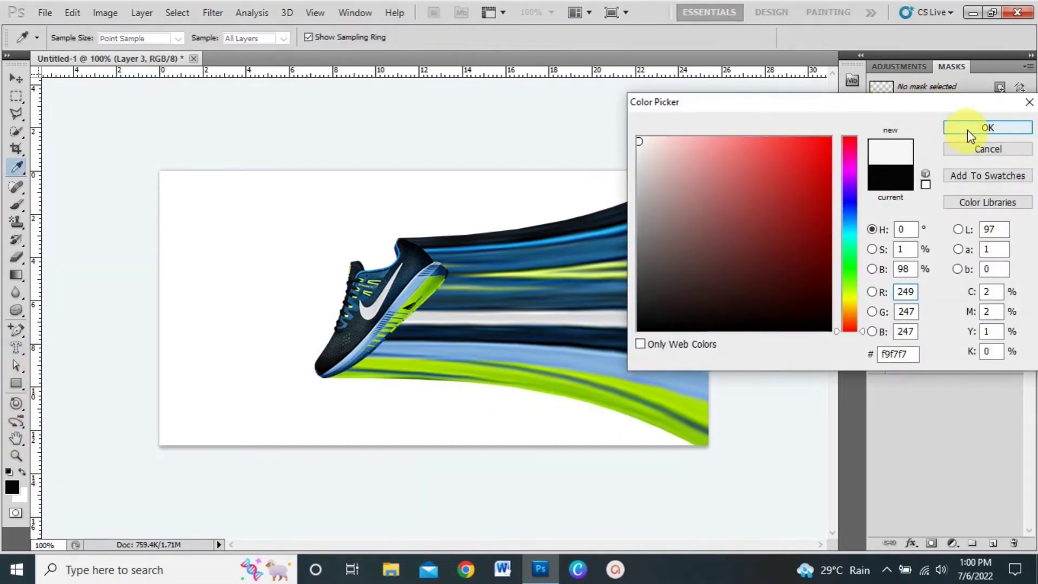
click(968, 130)
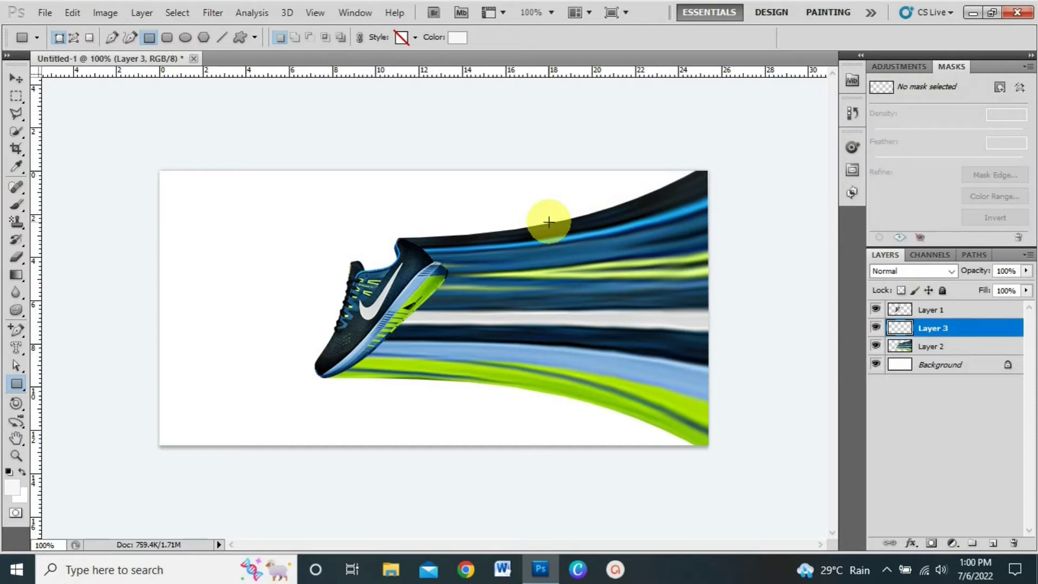
drag(543, 223, 569, 401)
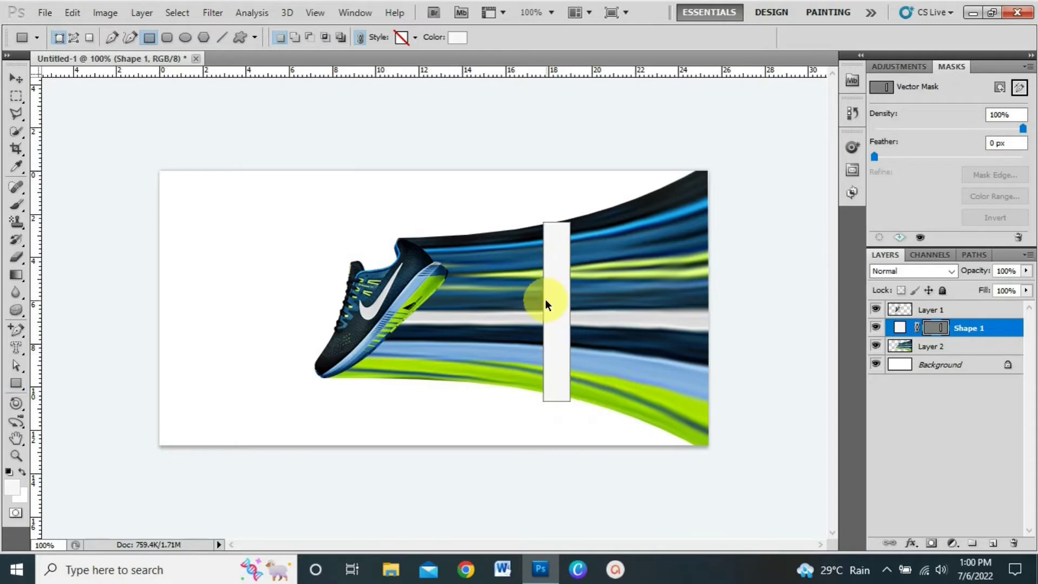
- Widen the white bar leftward and raise its top edge slightly
key(ctrl+t)
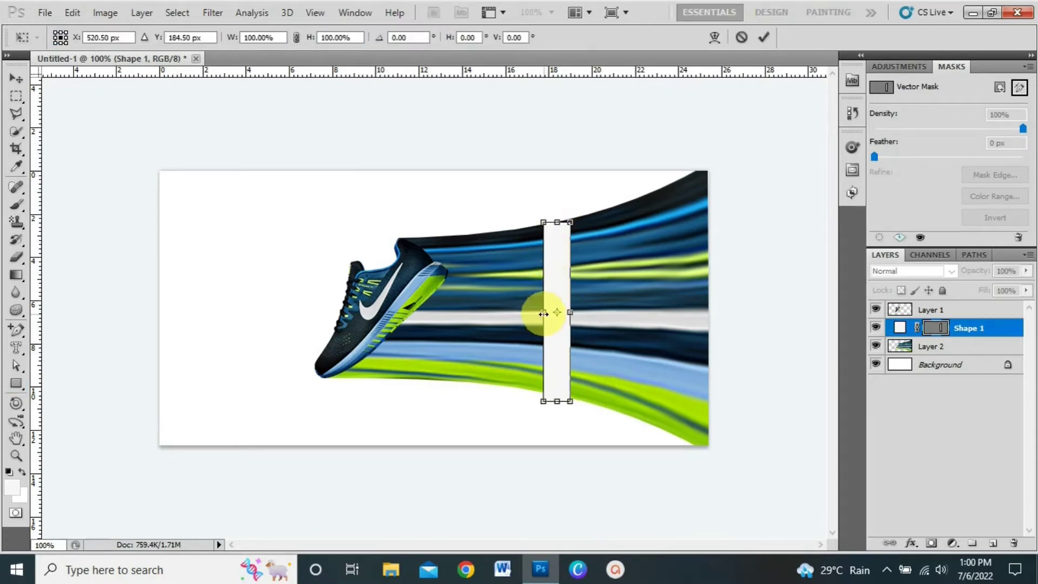
drag(541, 312, 531, 312)
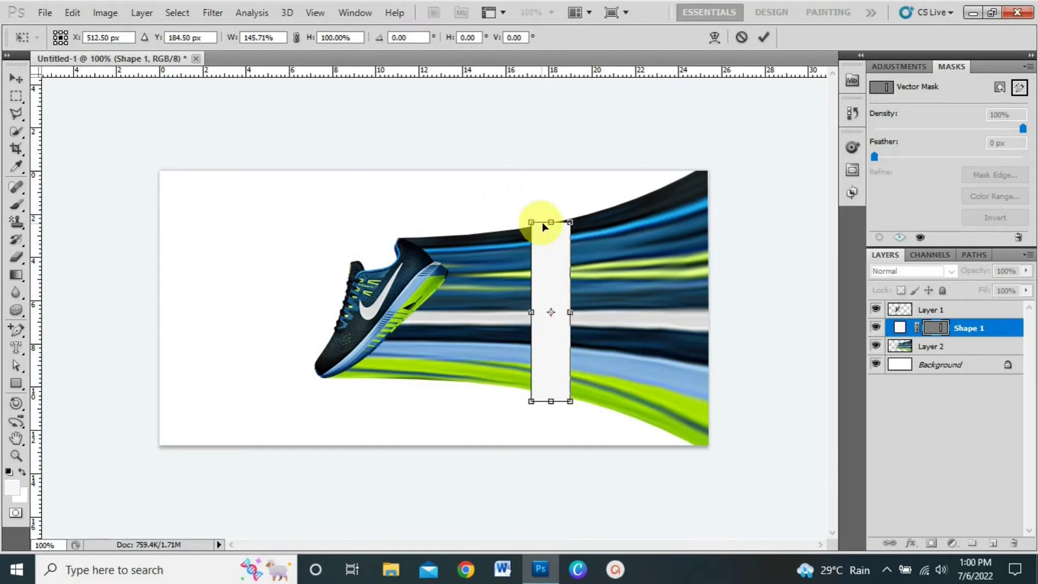
drag(551, 223, 551, 218)
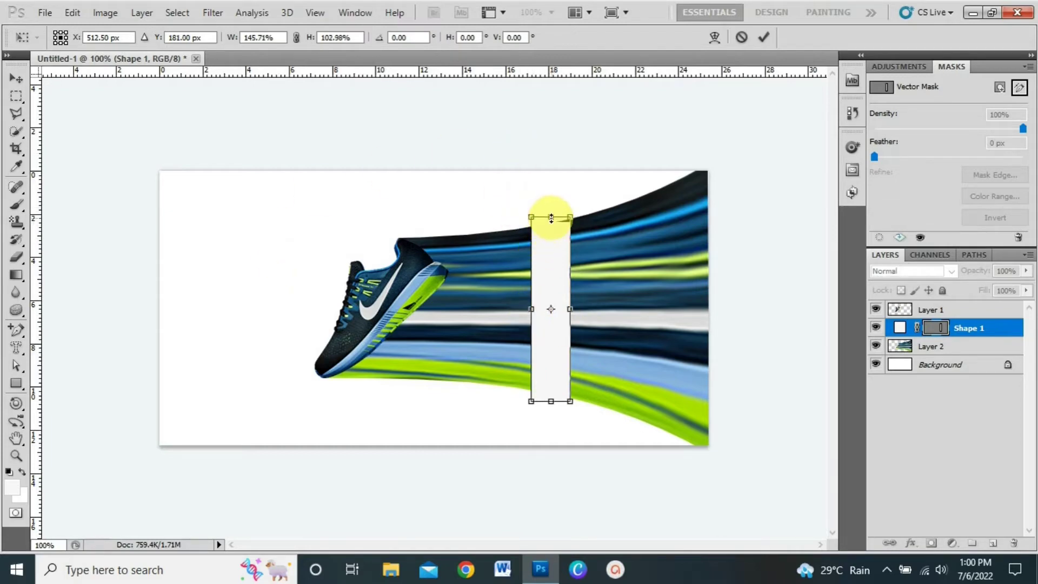
key(Return)
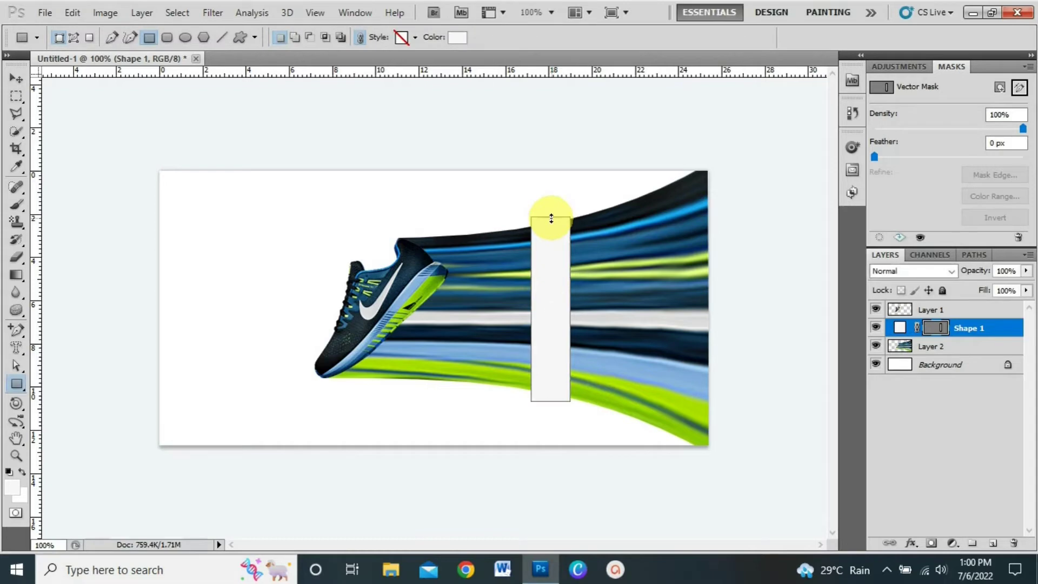
- Rasterize Shape 1 and apply a 21.4-pixel Gaussian Blur to it
right_click(962, 329)
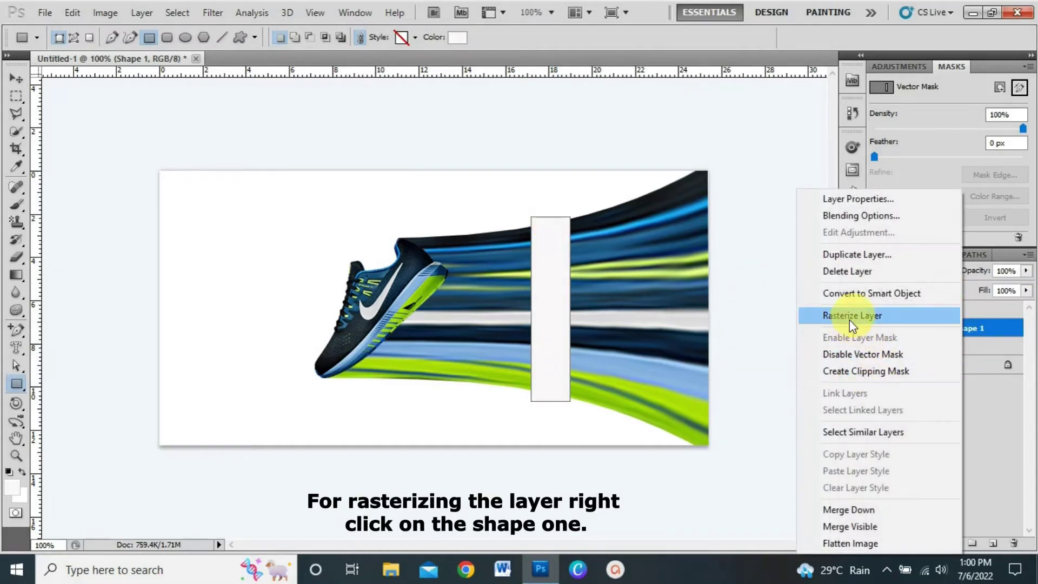
click(868, 315)
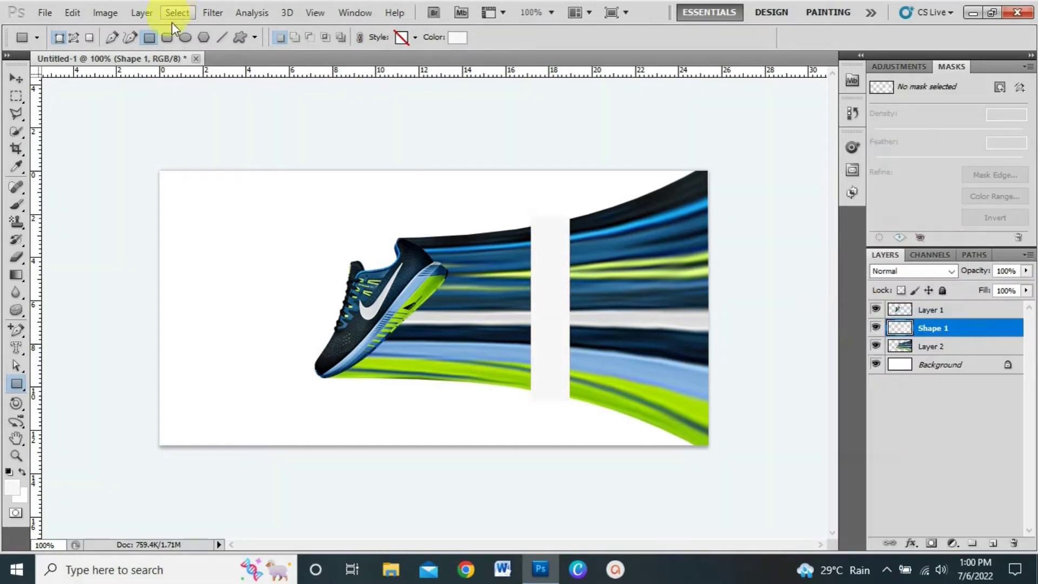
click(216, 12)
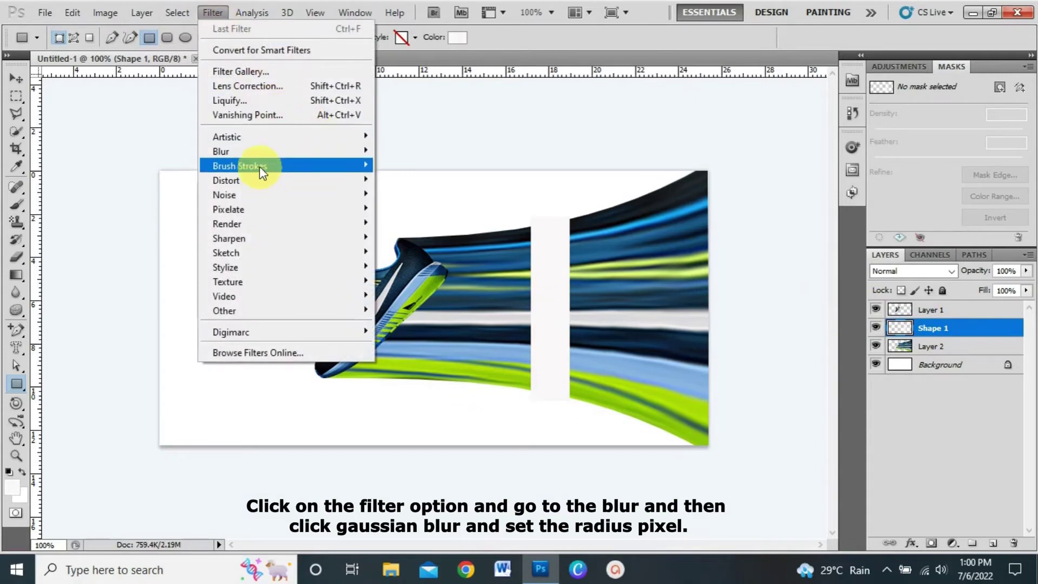
mouse_move(221, 151)
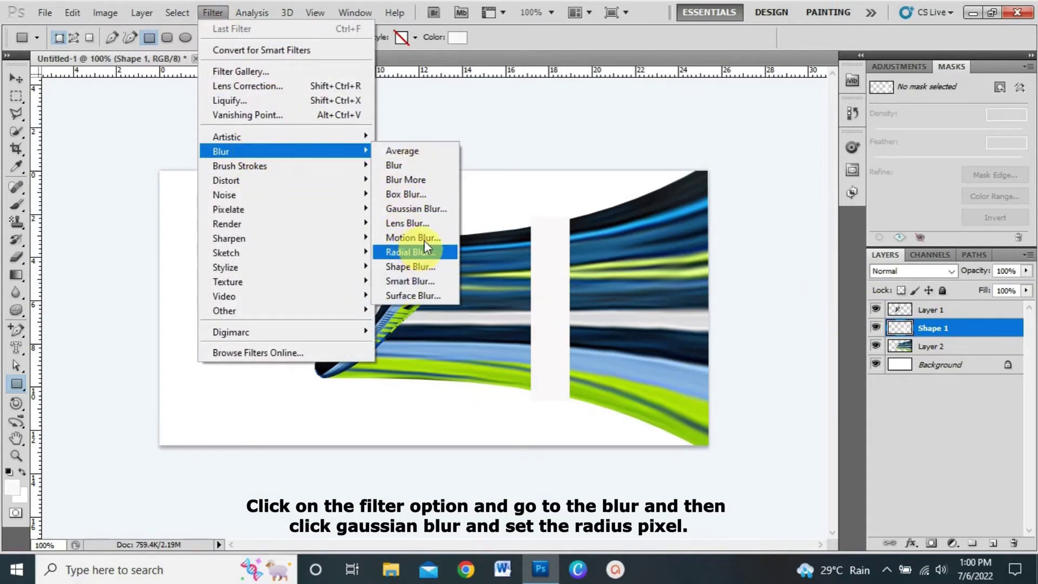
click(427, 208)
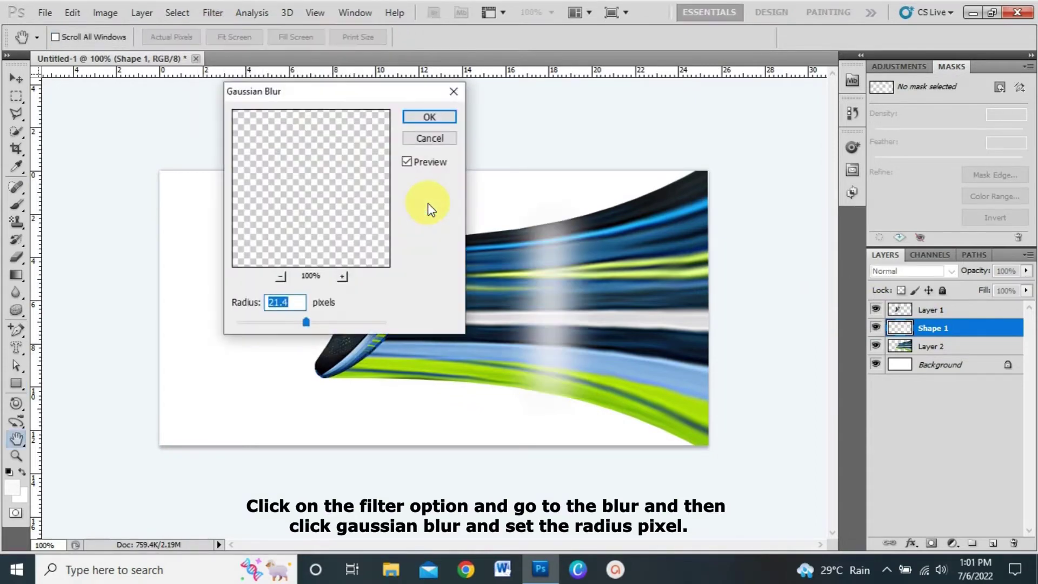
drag(306, 322, 311, 324)
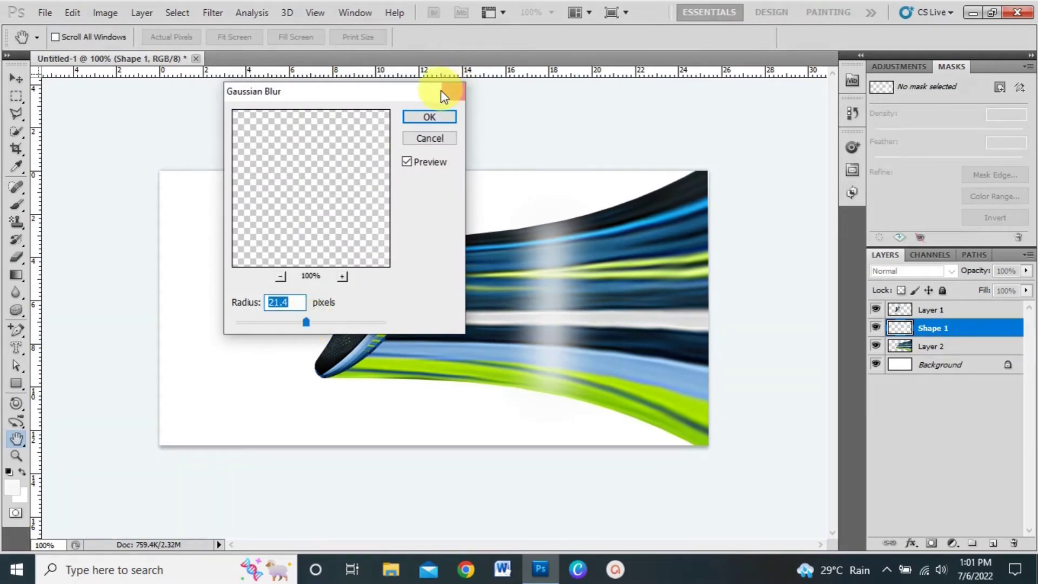
click(430, 118)
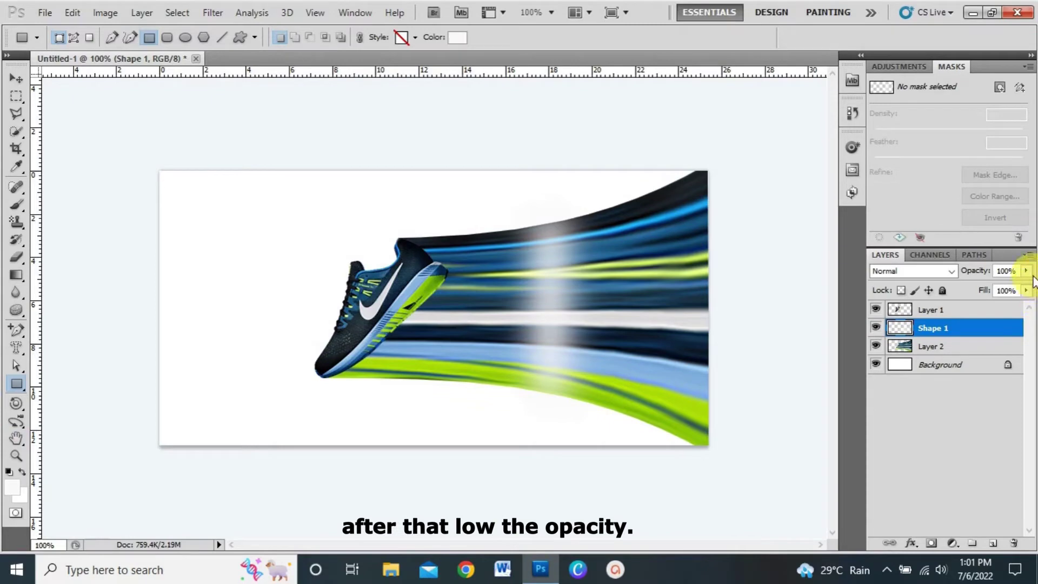
- Lower the glow band's opacity and stretch it wider to both left and right
click(1027, 271)
mouse_move(1026, 286)
mouse_down()
mouse_move(990, 286)
mouse_move(1002, 288)
mouse_up()
key(ctrl+t)
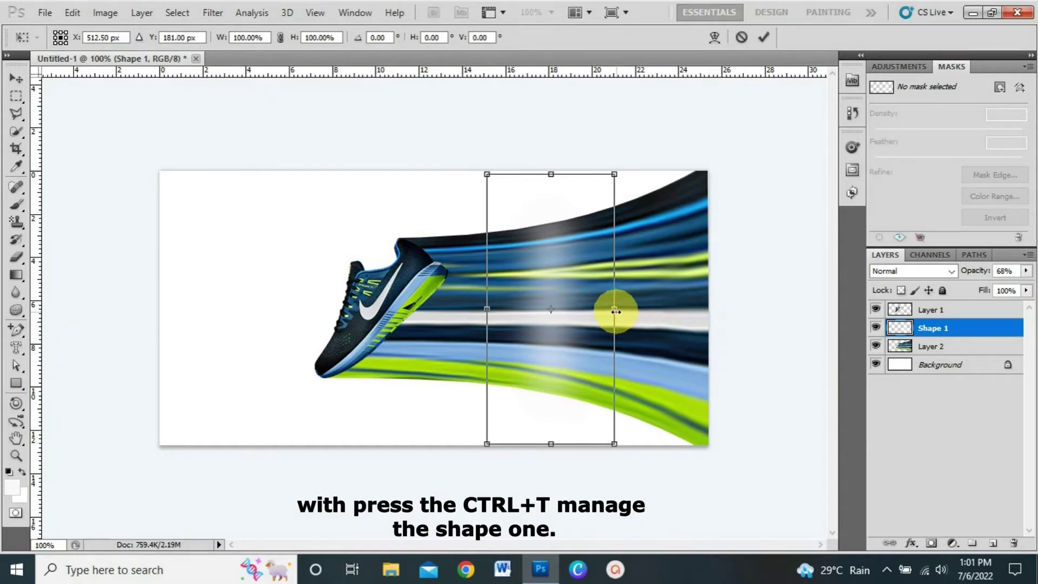
drag(615, 311, 650, 309)
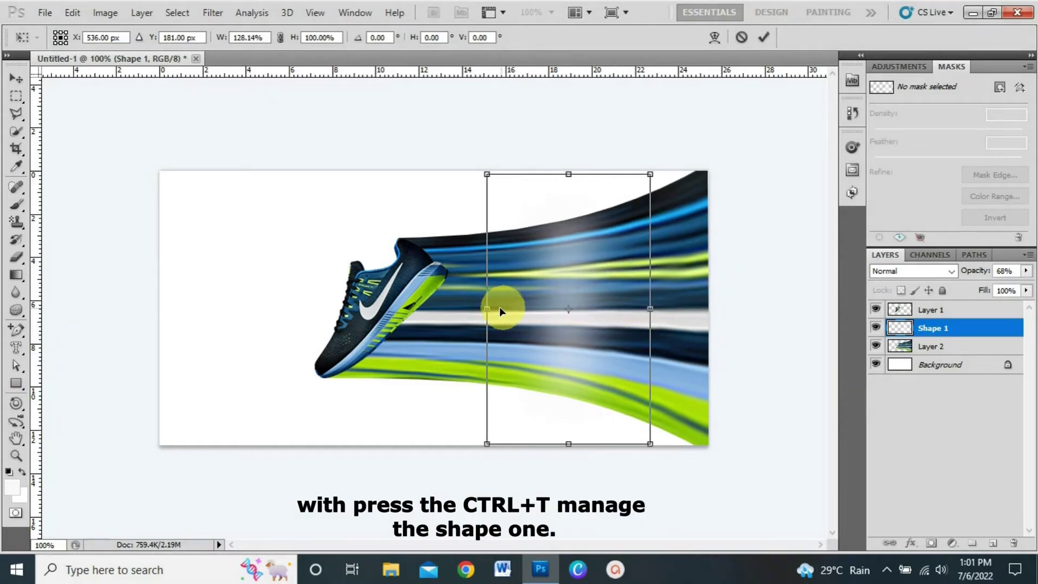
drag(488, 309, 421, 307)
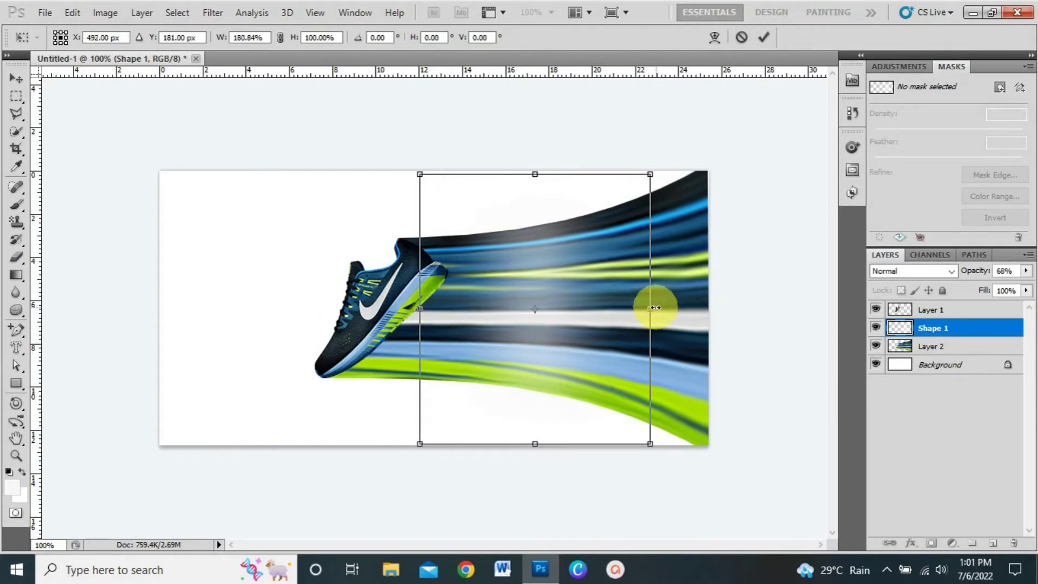
drag(651, 310, 686, 310)
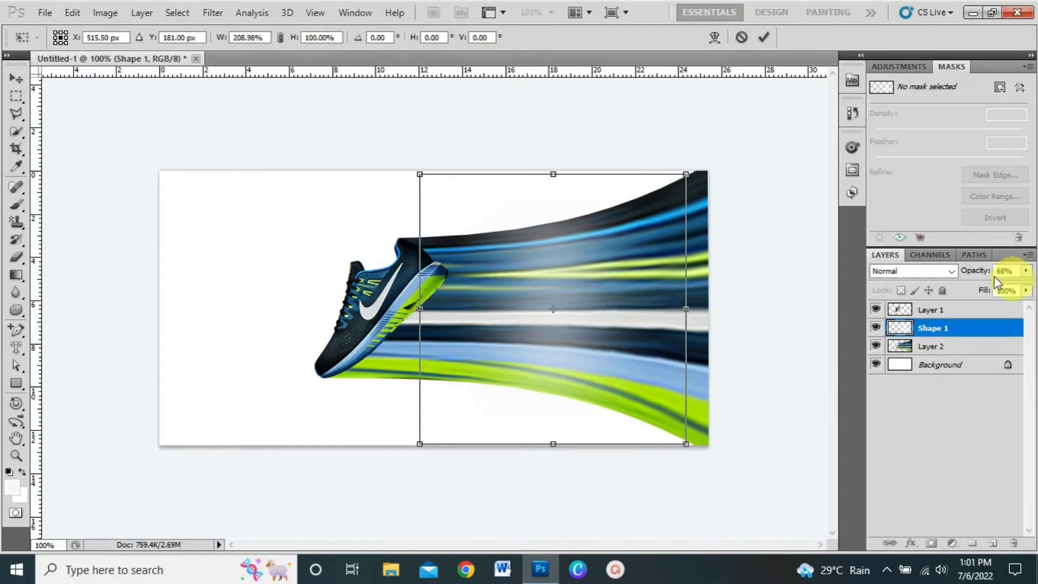
key(Return)
- Set the glow band's opacity to 52%, then select the shoe's Layer 1
click(1025, 271)
drag(1003, 285, 988, 285)
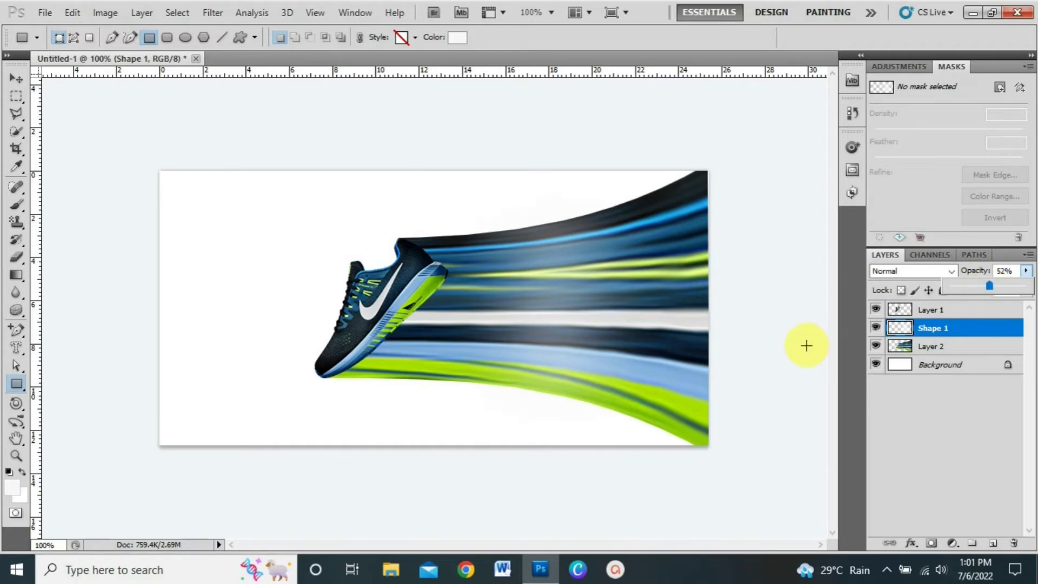
click(965, 309)
- Give Layer 1 a Drop Shadow: angle 171°, opacity 59%, spread 19%, distance 13 px
double_click(1016, 310)
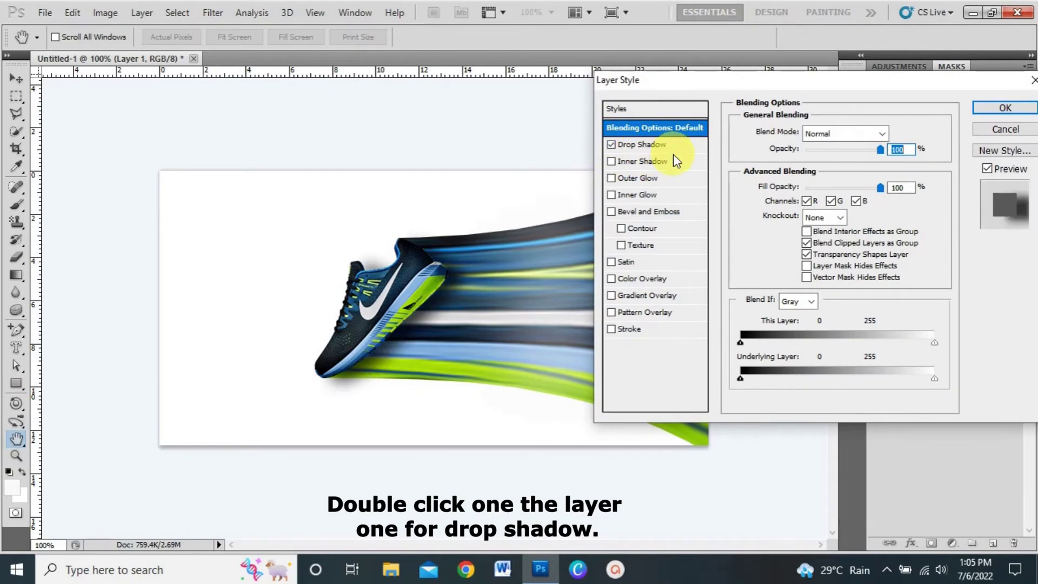
click(663, 144)
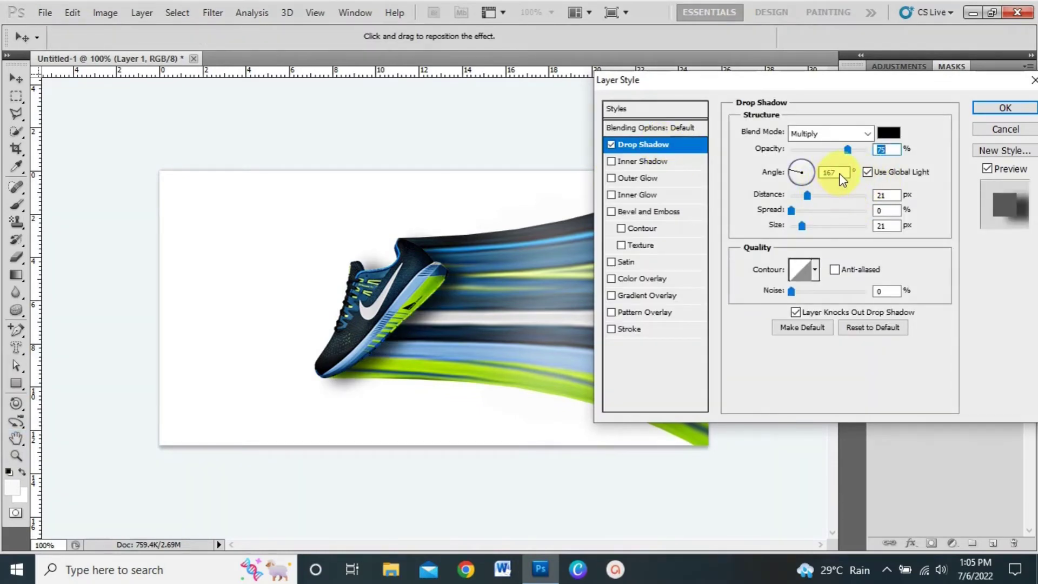
text(171)
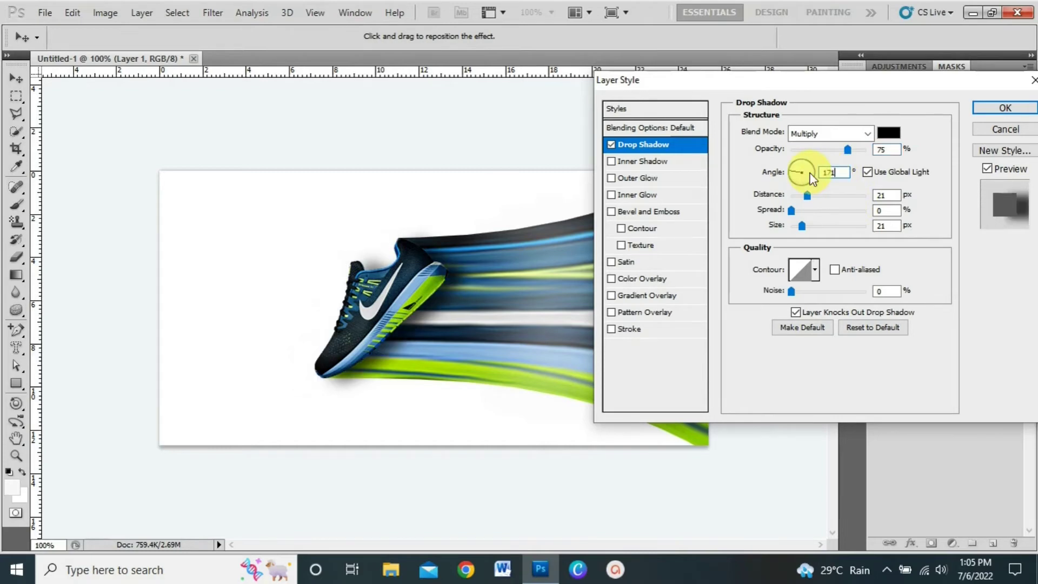
click(834, 149)
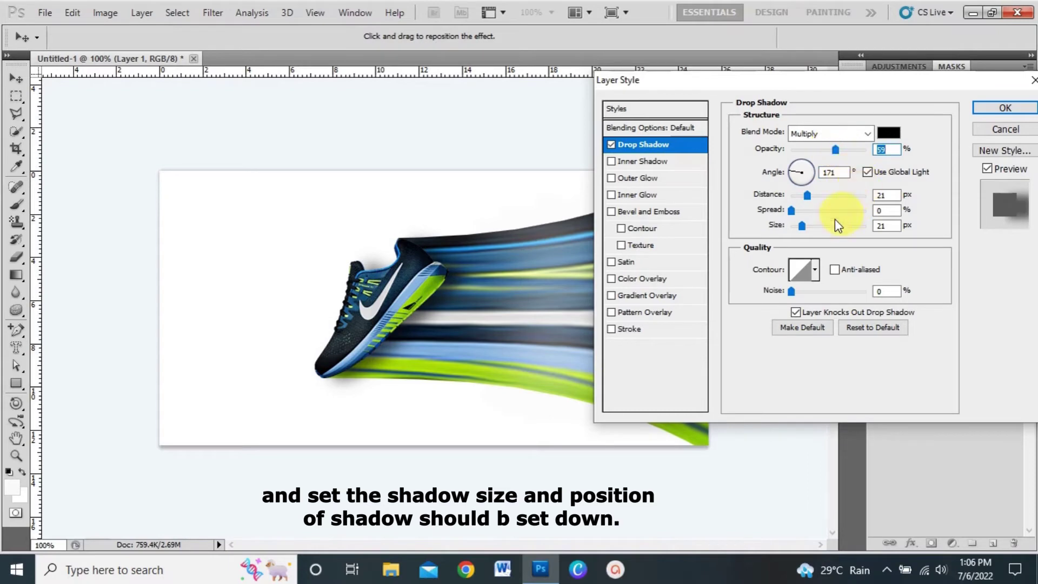
click(792, 210)
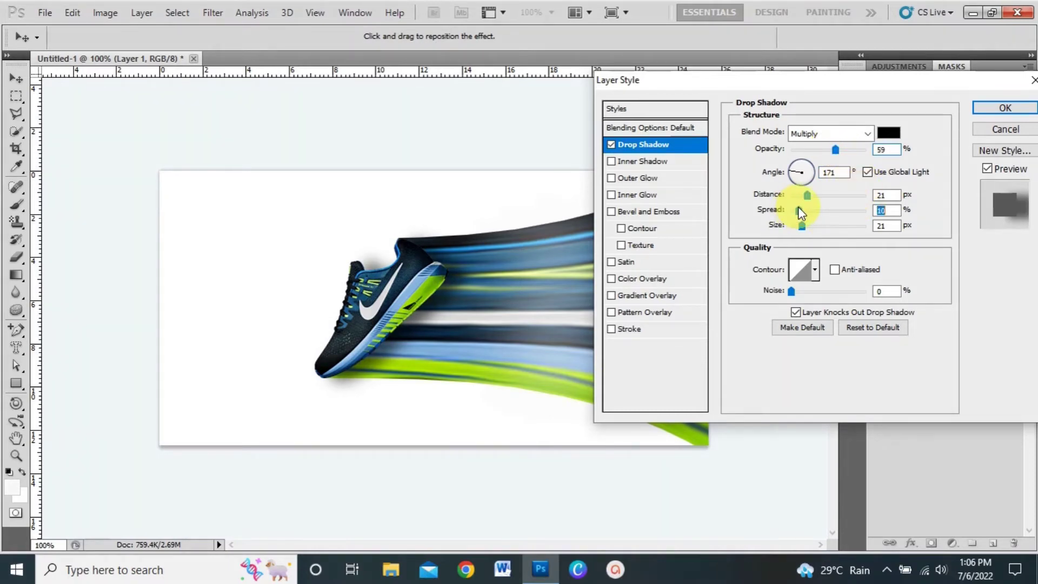
drag(799, 210, 805, 210)
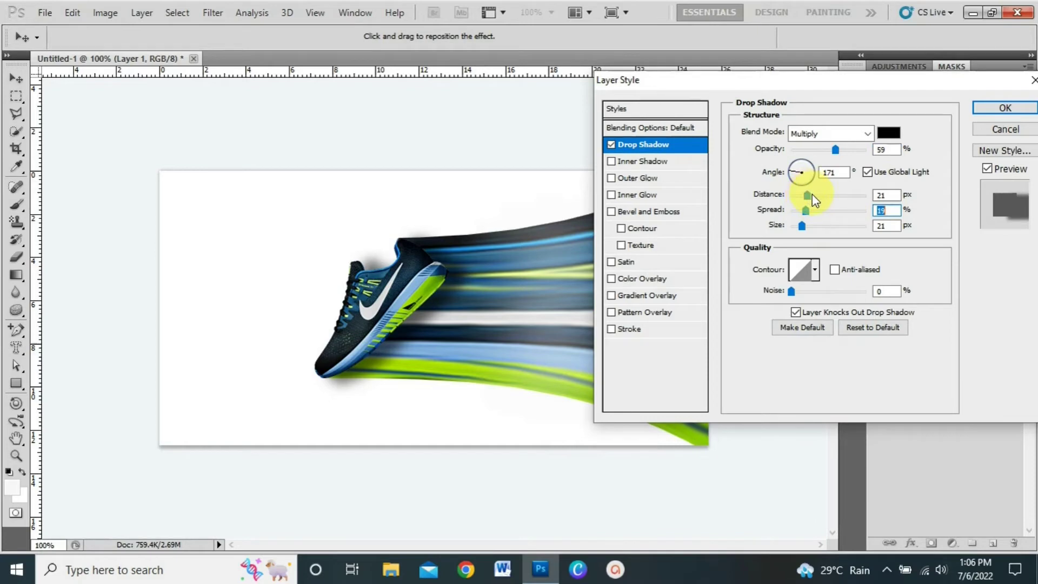
drag(810, 193, 812, 196)
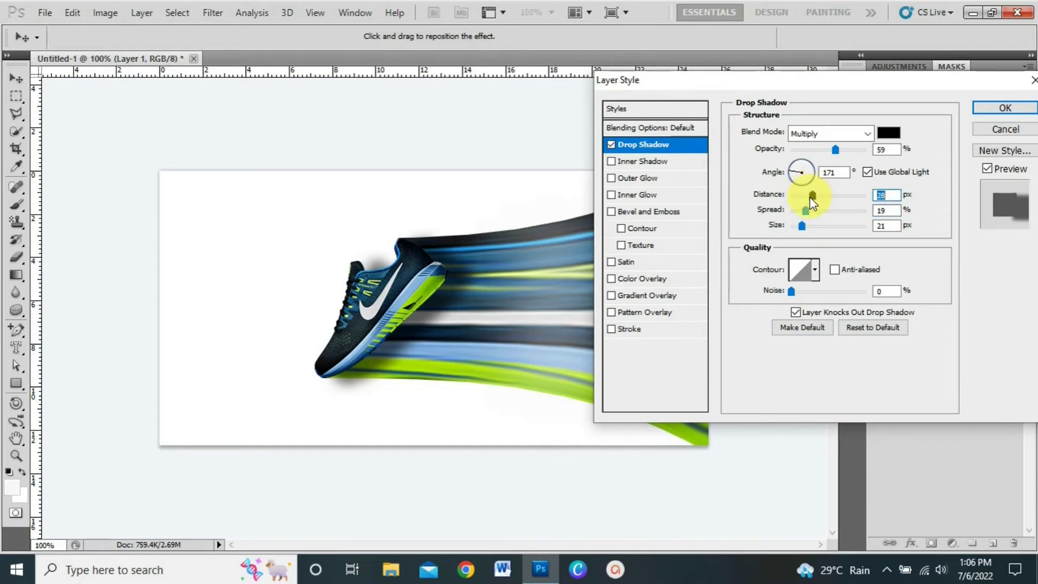
drag(810, 195, 801, 196)
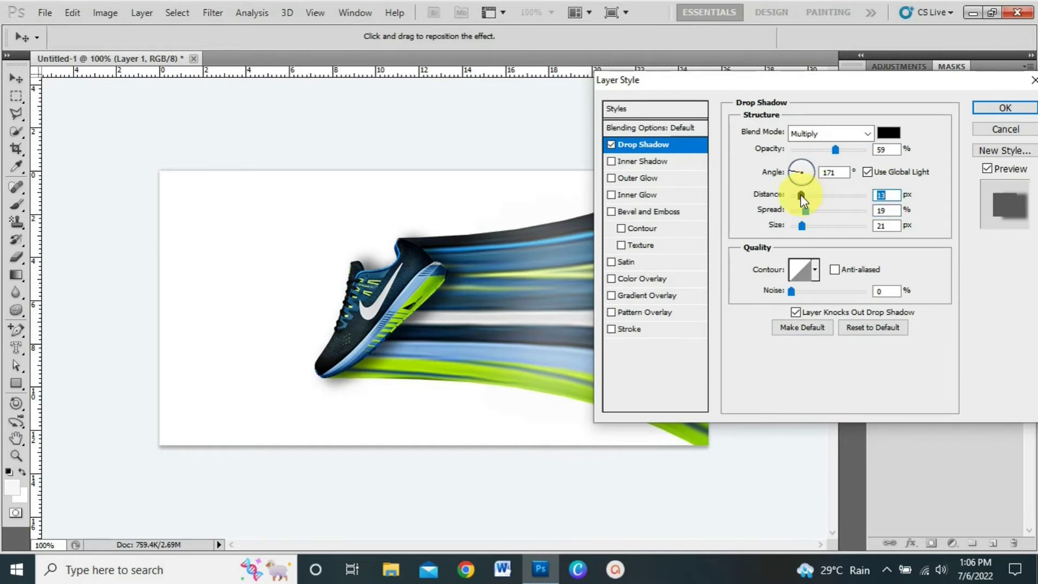
click(1007, 108)
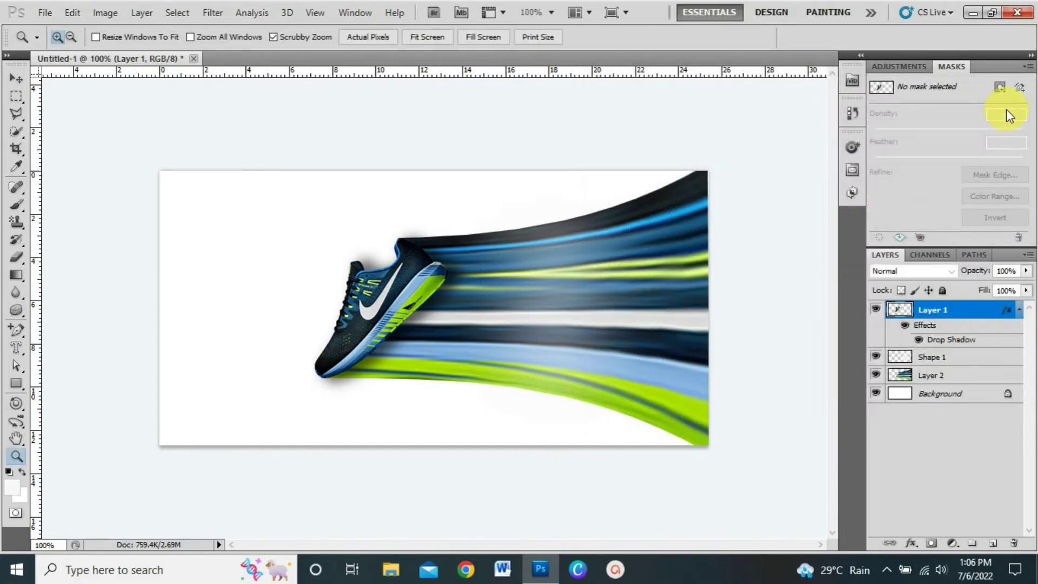
- Convert Layer 1's Drop Shadow effect into its own layer
right_click(978, 344)
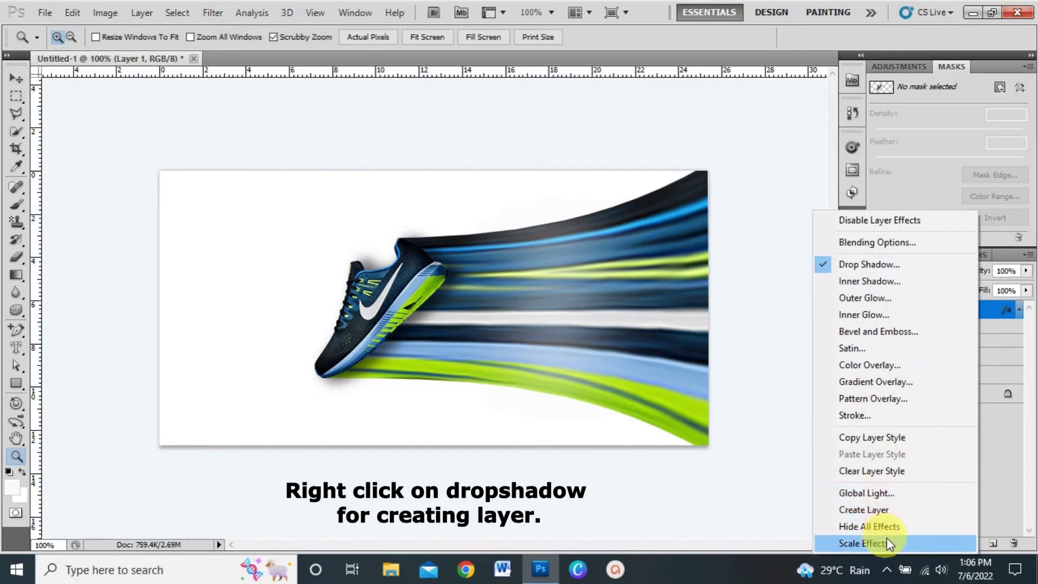
click(890, 510)
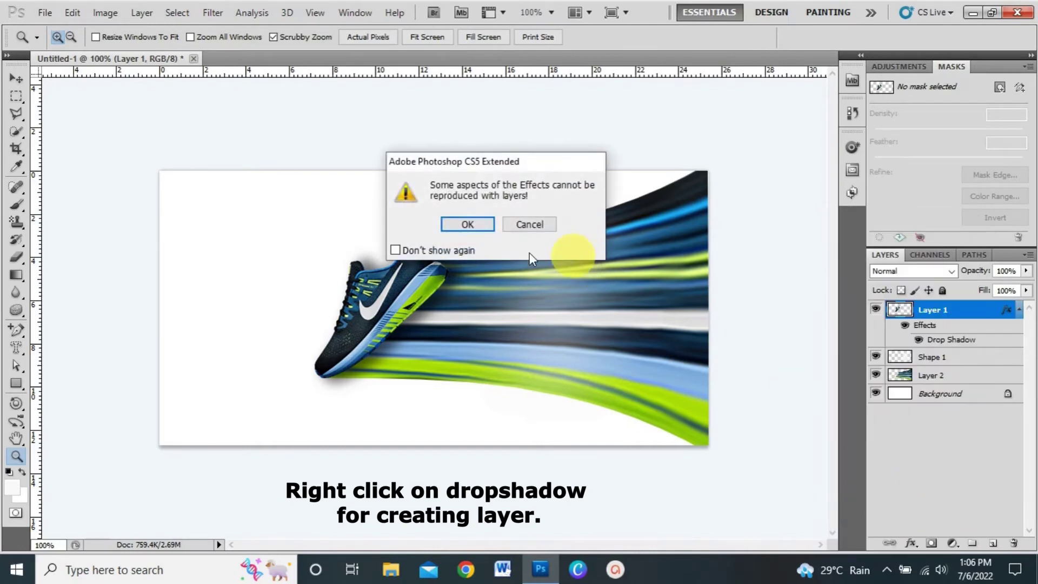
click(483, 225)
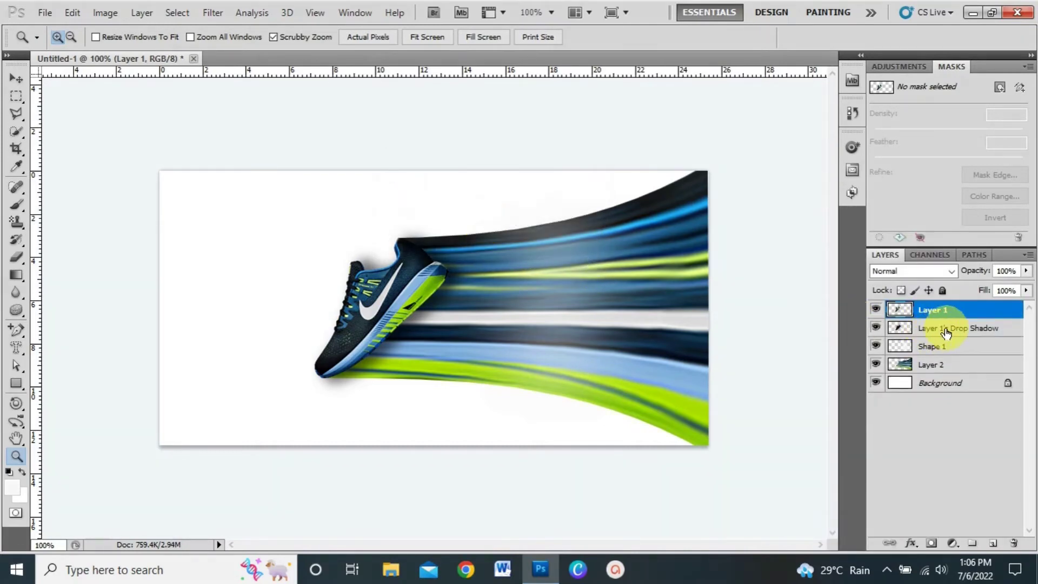
- On the shadow layer, erase the stray shadow left of the heel and above the shoe
click(945, 331)
key(e)
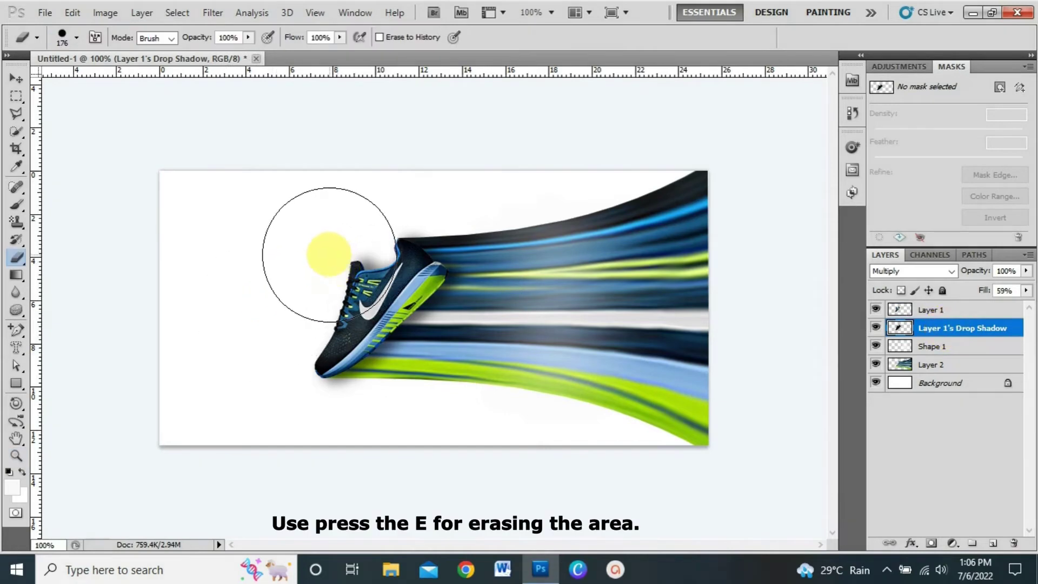
drag(329, 254, 322, 241)
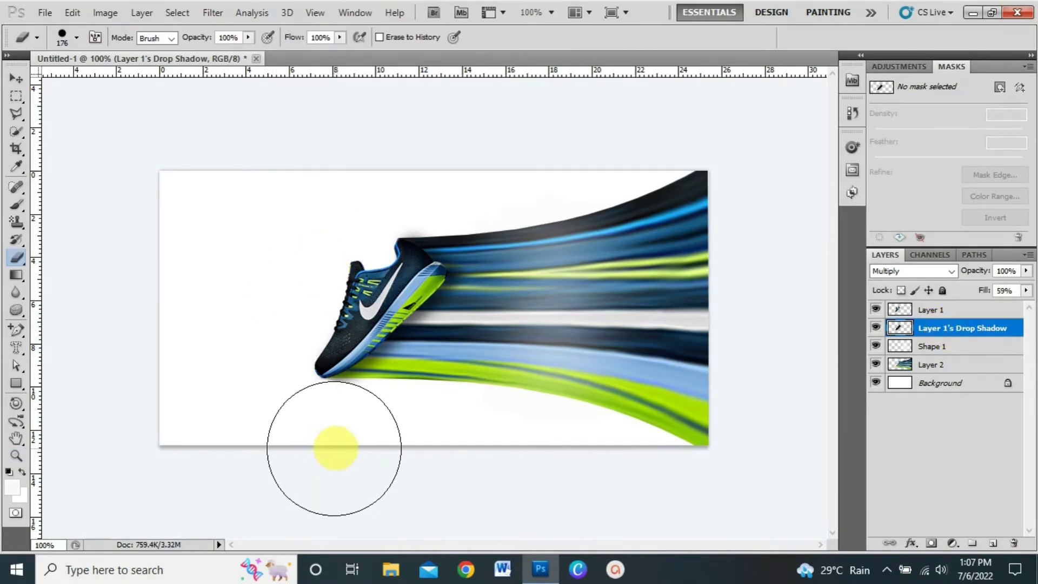
drag(394, 179, 403, 167)
- Add a new layer above Layer 1 and paint a soft black blob near the shoe
click(16, 78)
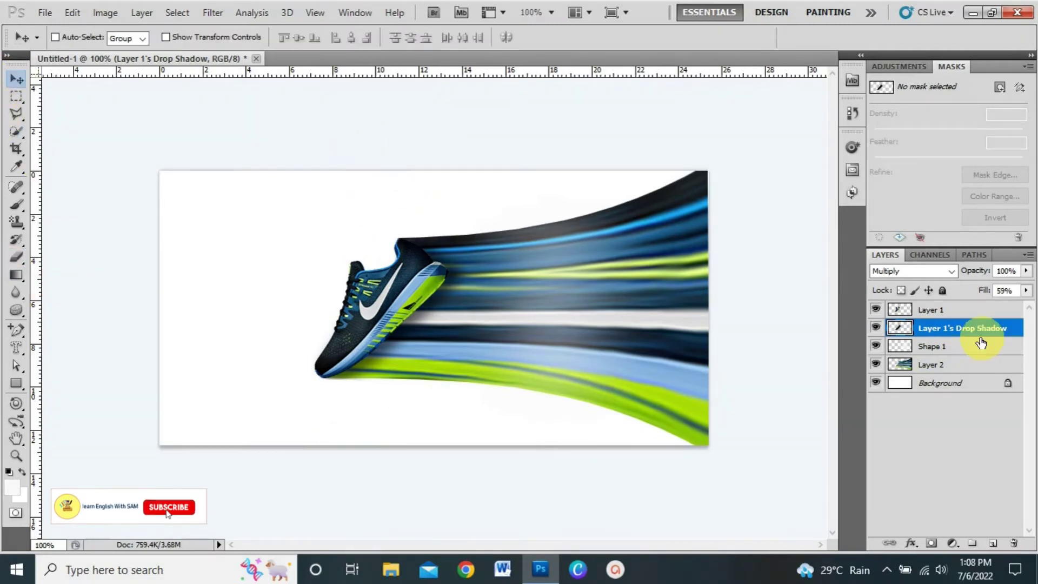
click(948, 312)
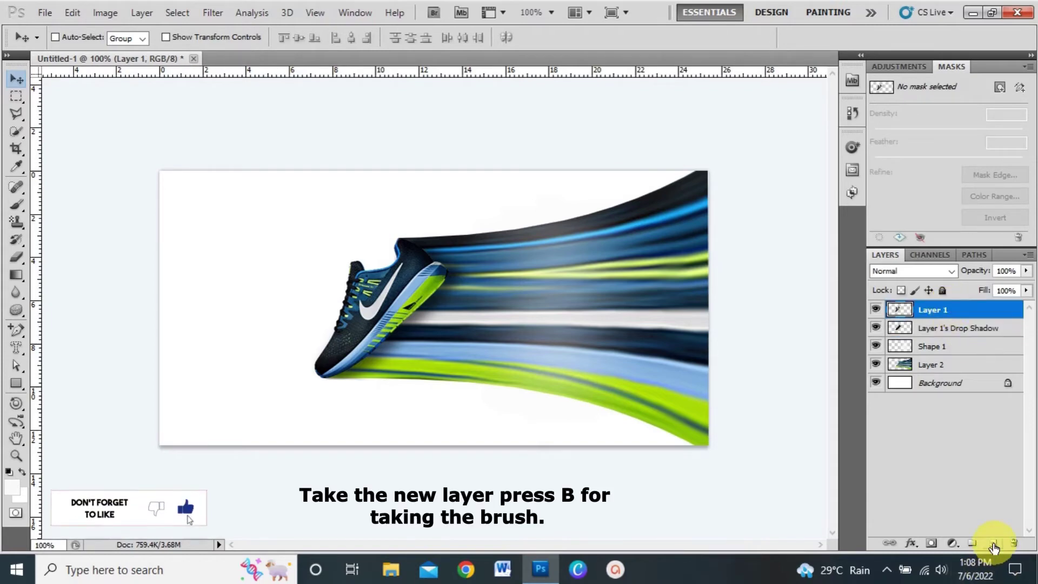
click(992, 542)
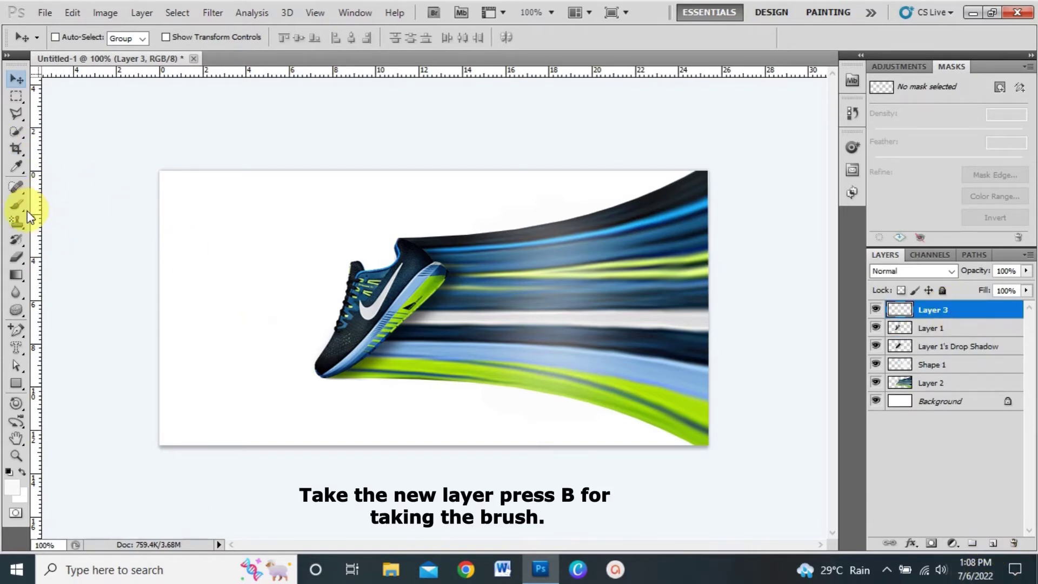
key(i)
click(12, 486)
click(646, 328)
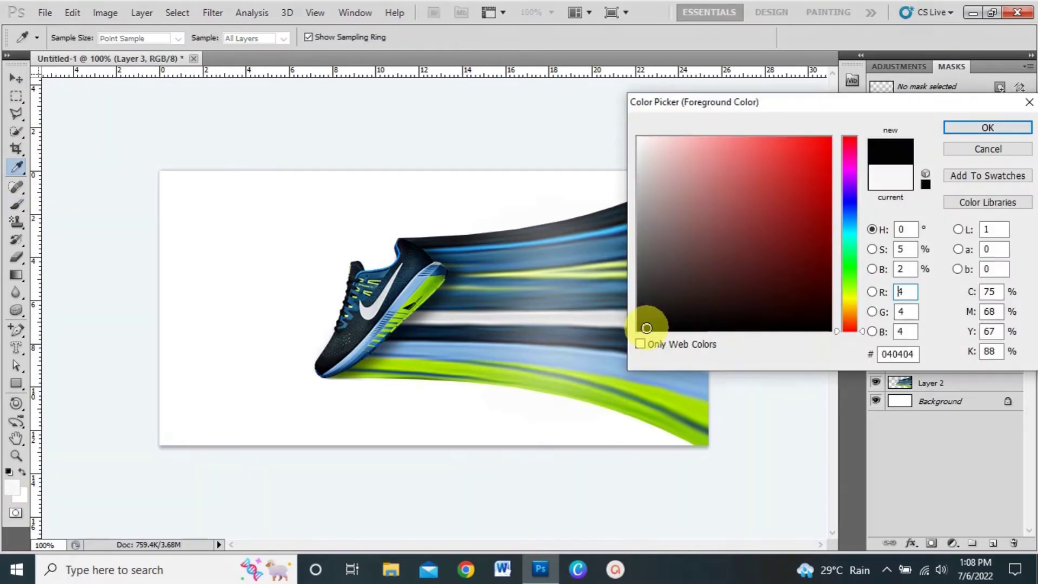
click(1009, 128)
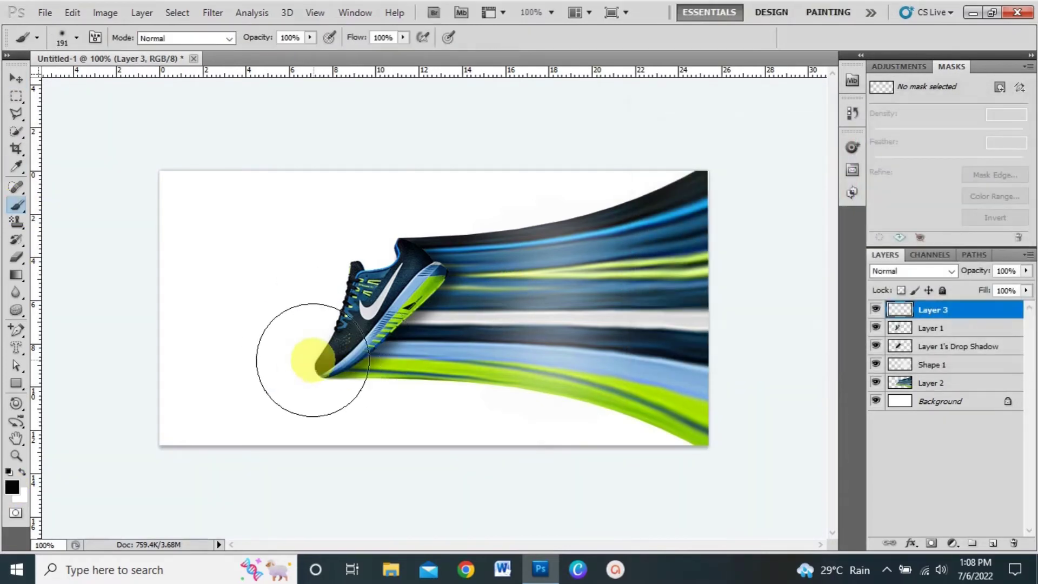
drag(313, 365, 296, 352)
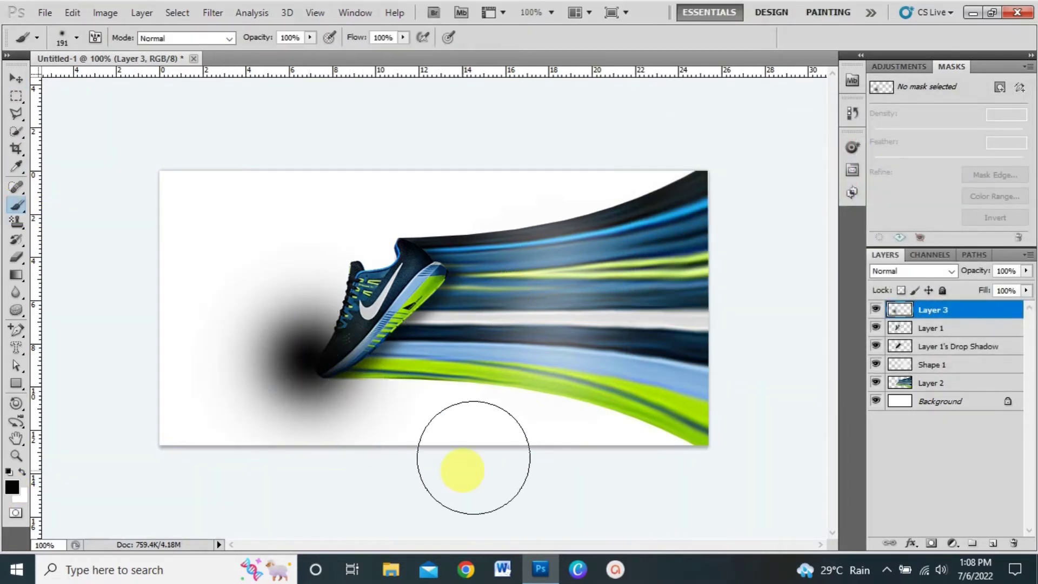
- Squash and narrow the black blob into a flat ellipse beneath the shoe
click(16, 78)
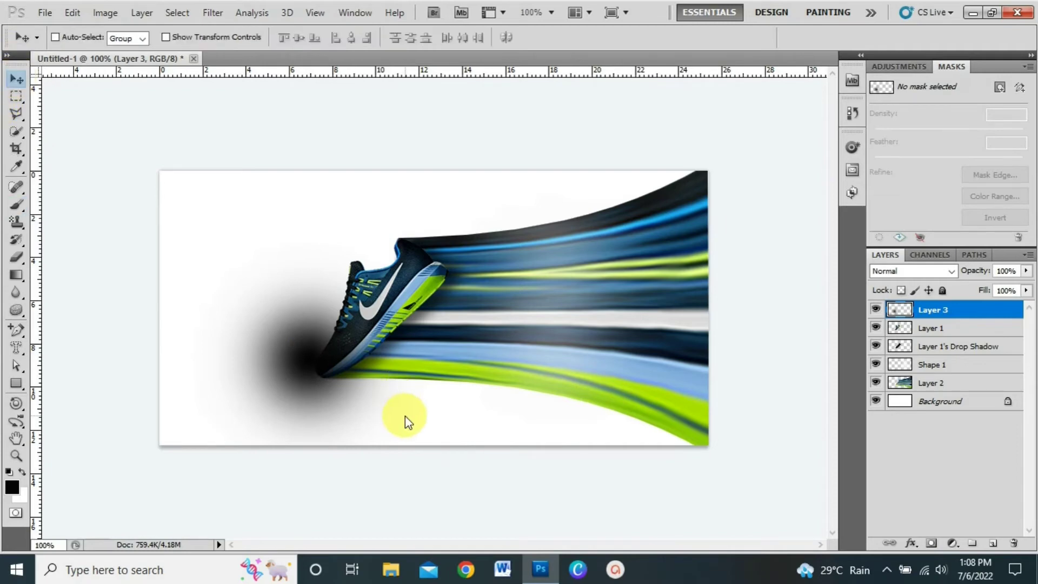
key(ctrl+t)
drag(309, 238, 323, 410)
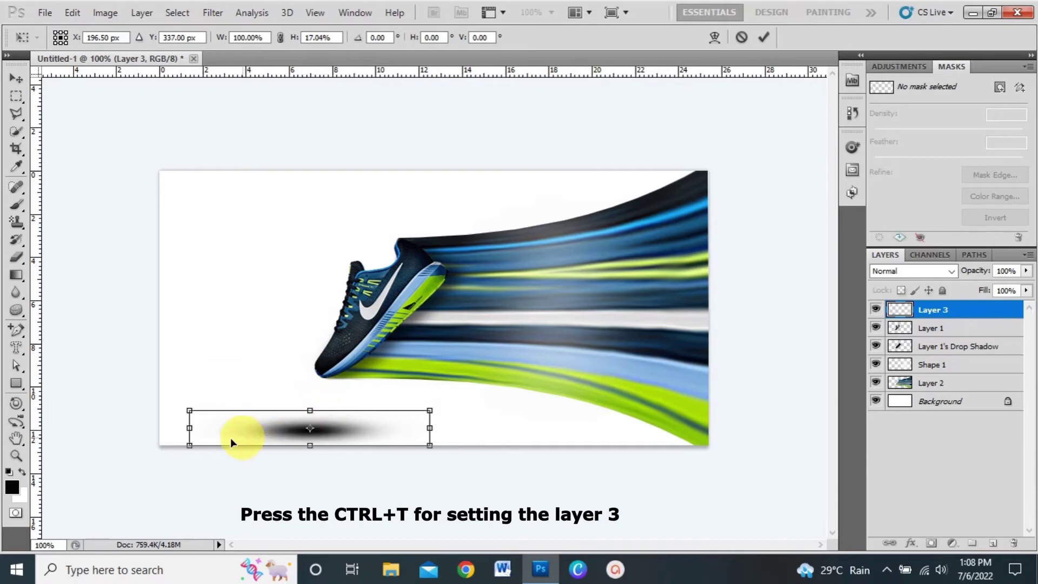
drag(186, 432, 285, 428)
mouse_move(429, 428)
mouse_down()
mouse_move(379, 428)
mouse_move(420, 427)
mouse_up()
drag(352, 446, 353, 436)
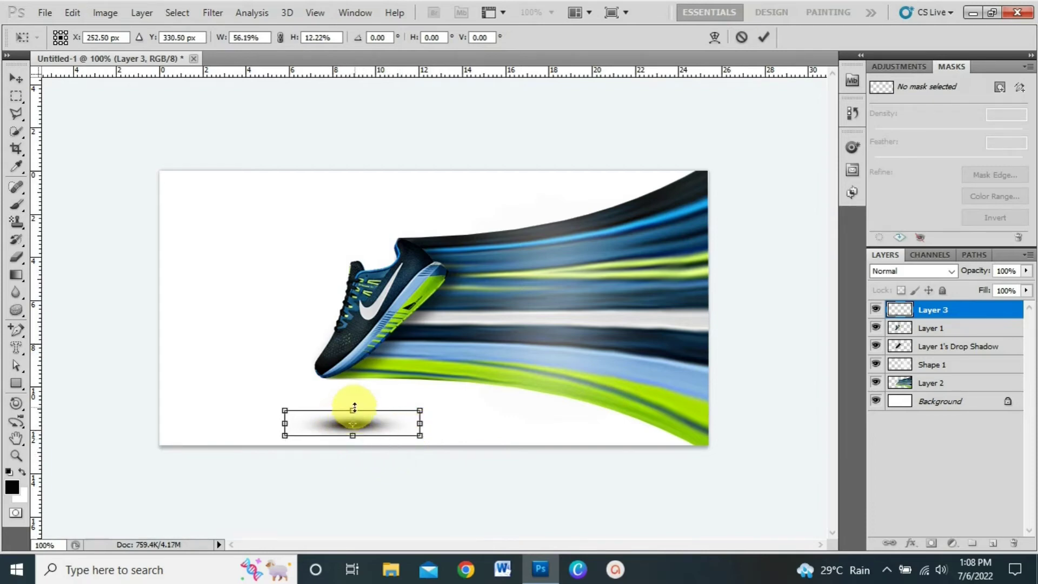
mouse_move(348, 410)
mouse_down()
mouse_move(352, 419)
mouse_move(332, 392)
mouse_up()
key(Return)
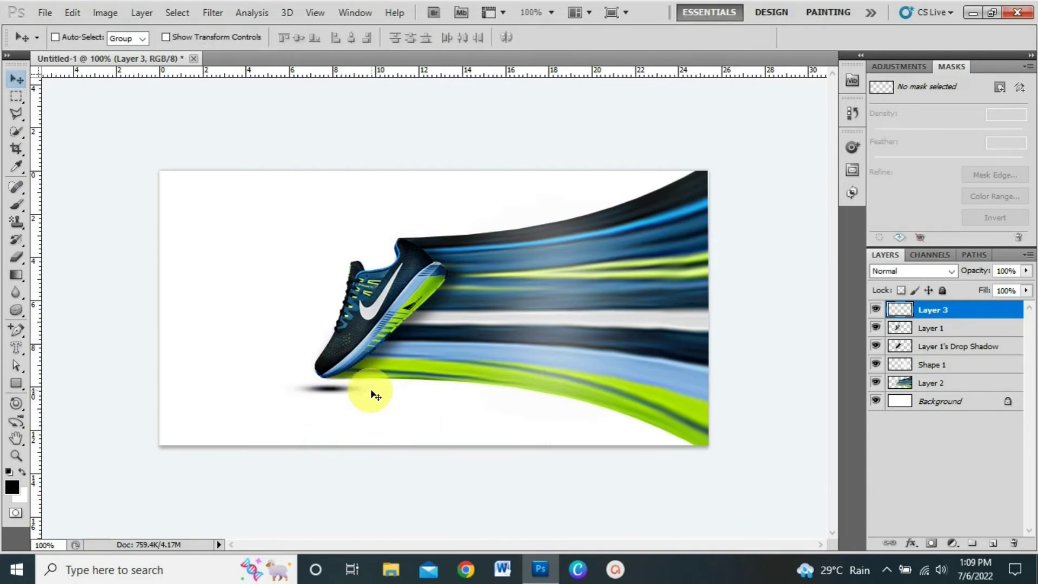
- Set the shadow layer's blend mode to Multiply with 52% opacity
click(935, 271)
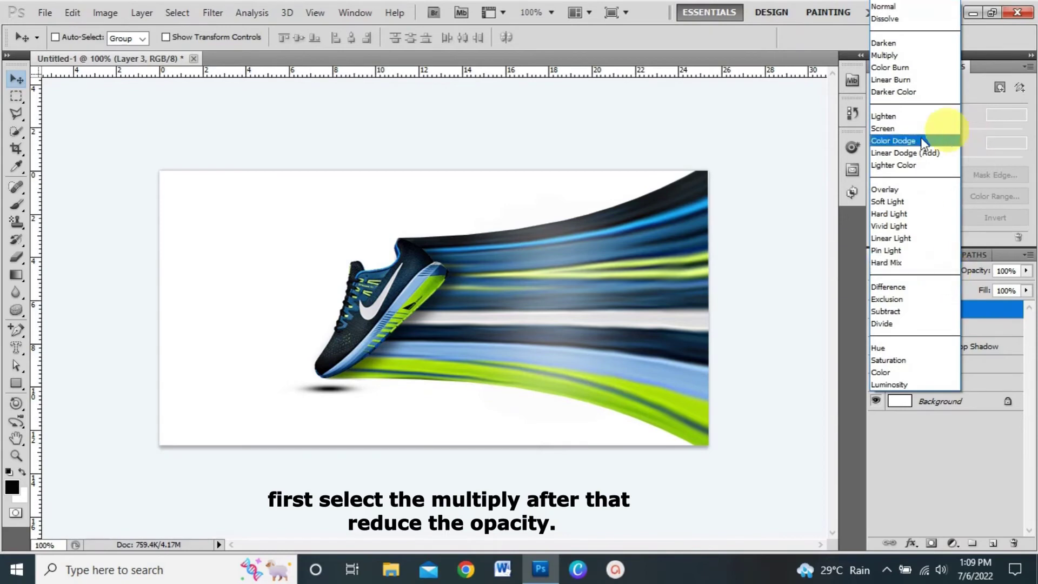
click(896, 56)
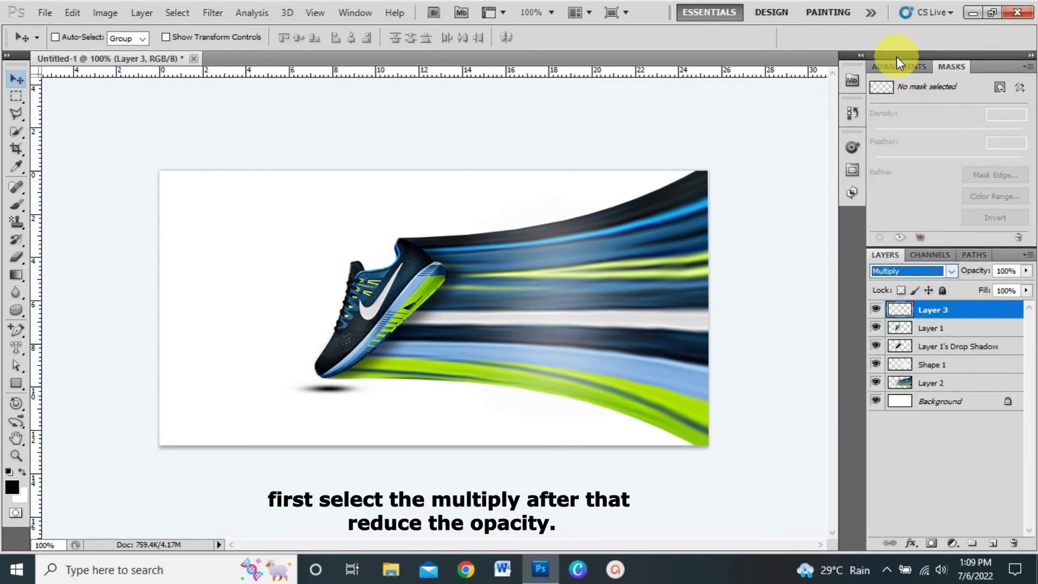
click(1026, 270)
mouse_move(1026, 285)
mouse_down()
mouse_move(981, 284)
mouse_move(990, 284)
mouse_up()
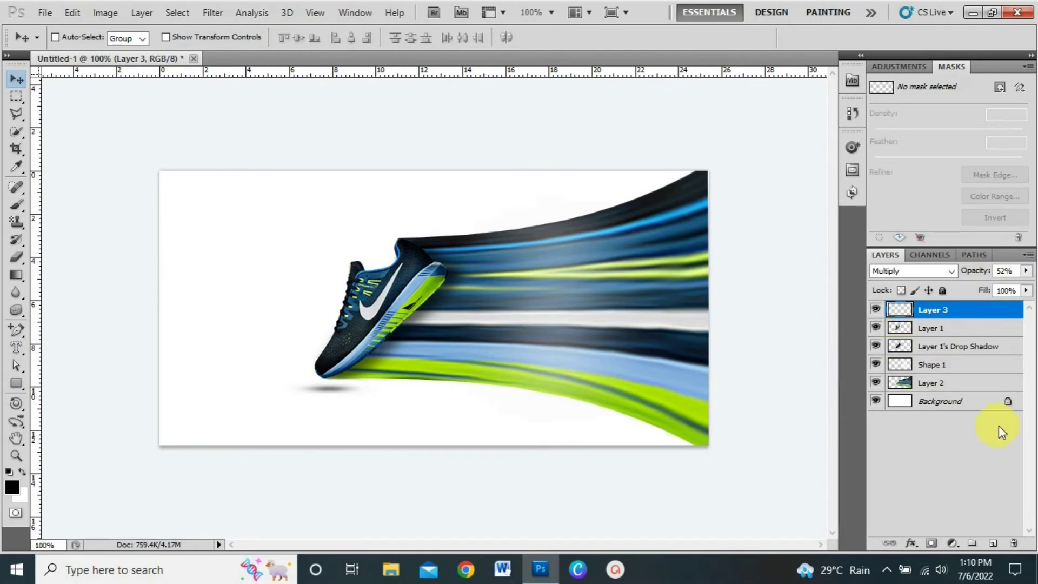
- Unlock the Background as Layer 0 and add a light blue (a2c7e9) Solid Color fill layer
double_click(1006, 403)
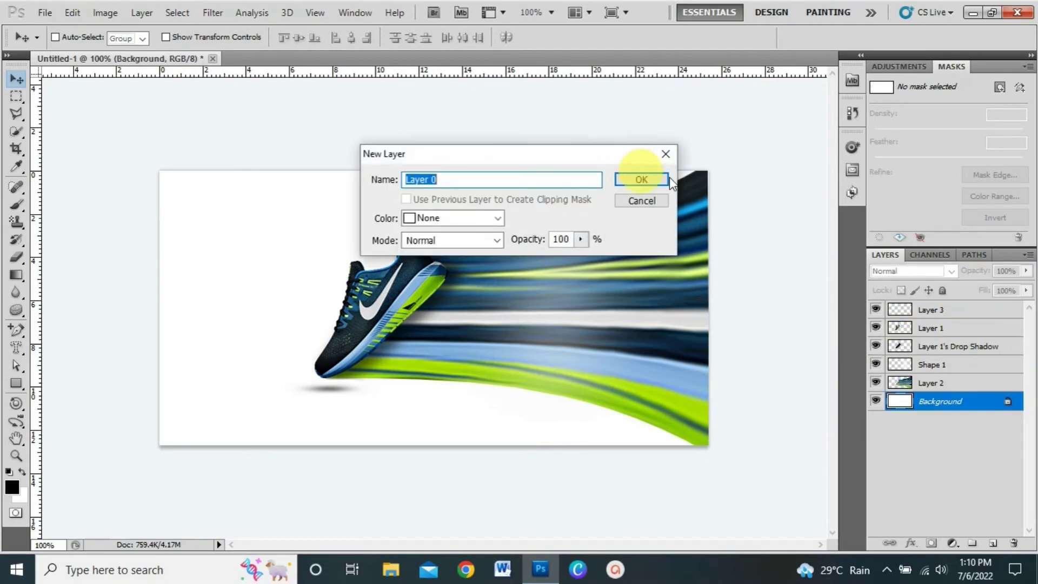
click(660, 180)
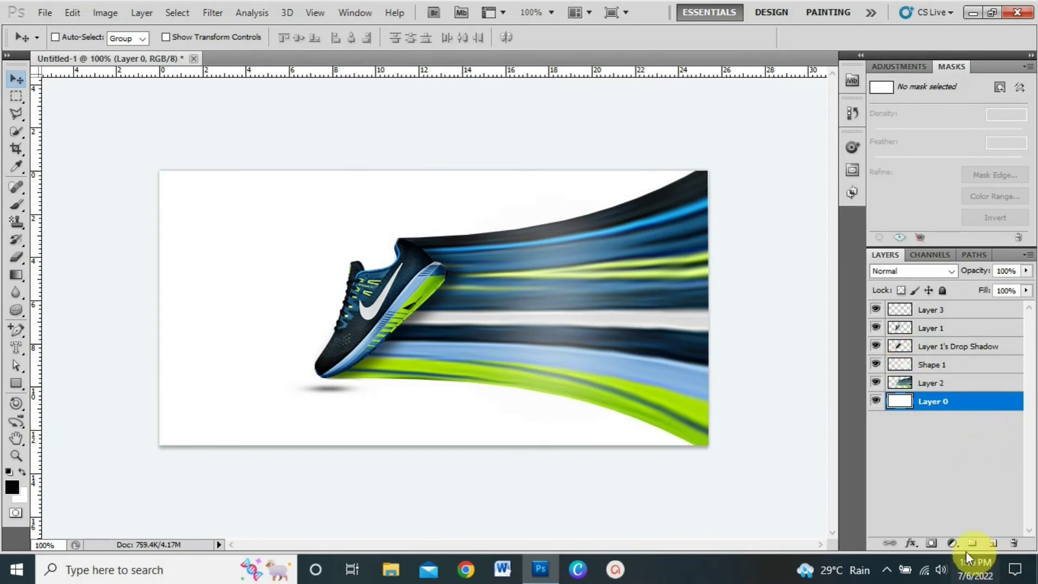
click(953, 543)
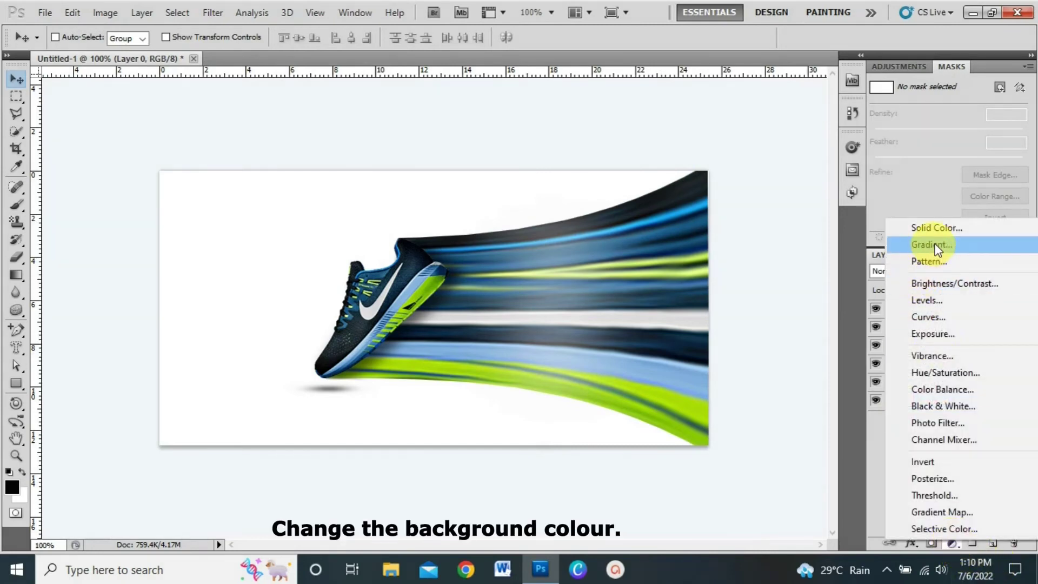
click(959, 235)
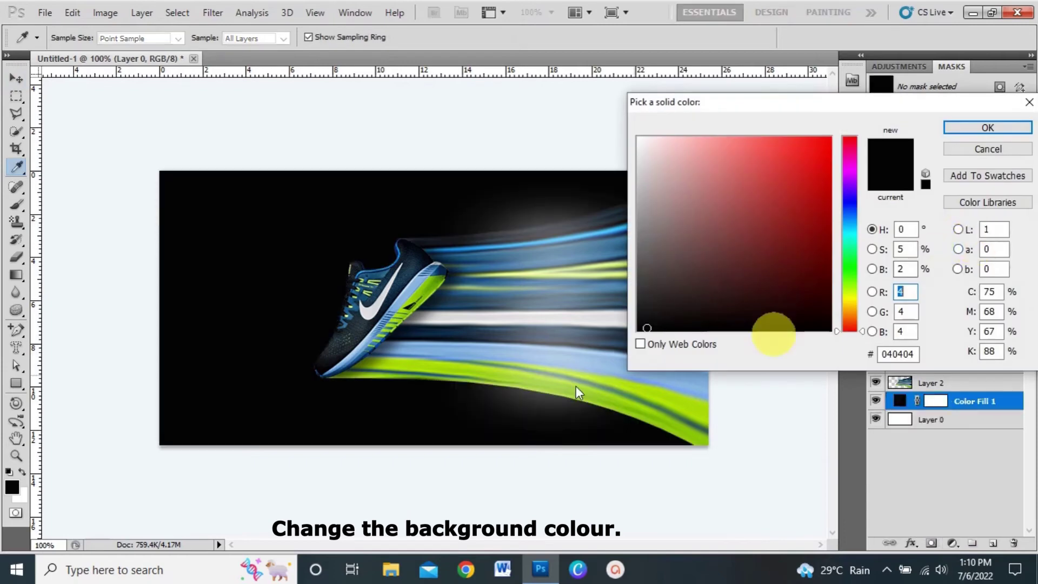
click(546, 239)
click(370, 342)
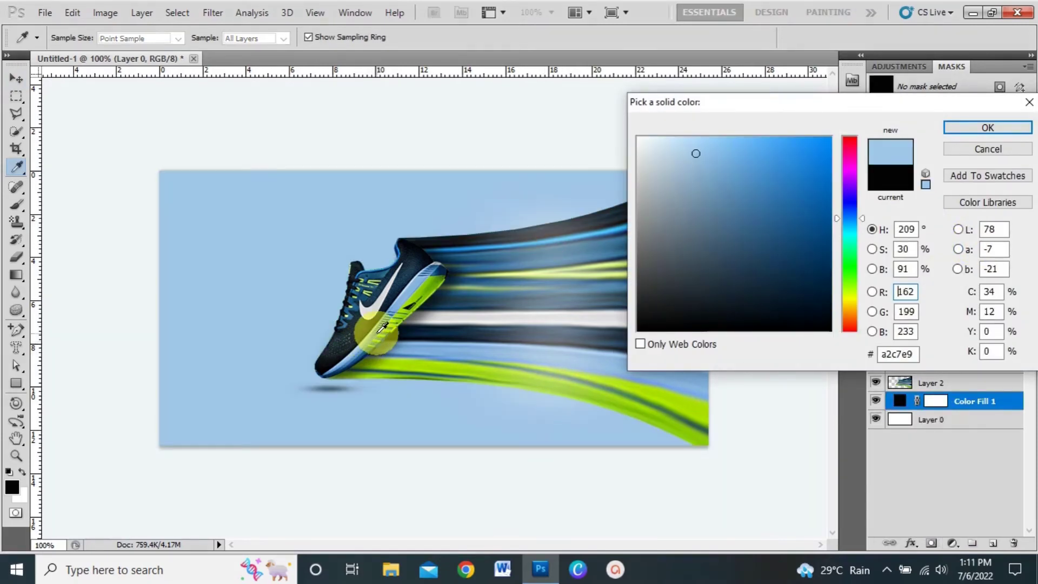
click(992, 130)
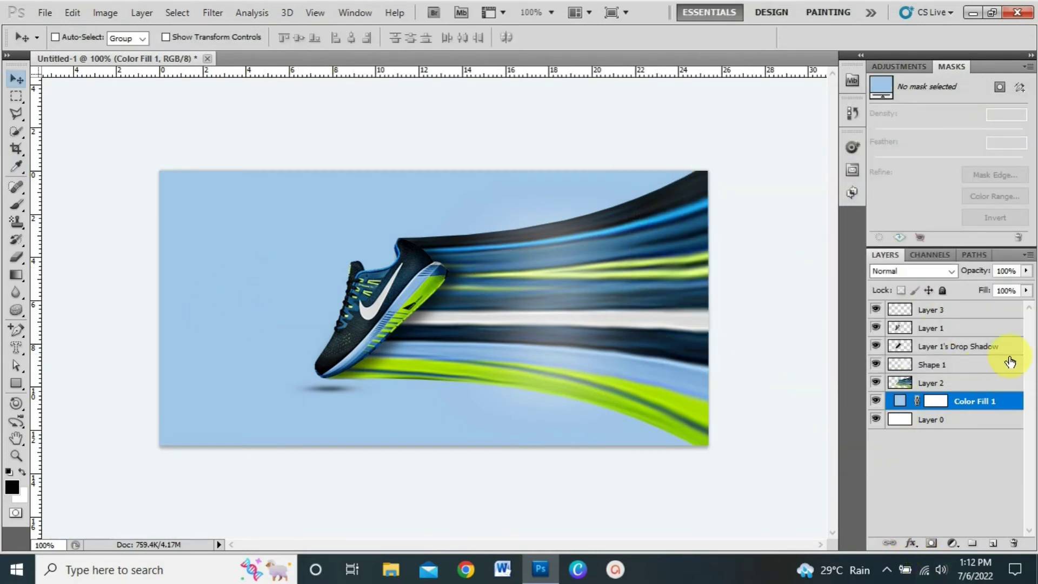
- Add a Hue/Saturation adjustment layer above Layer 1
click(967, 328)
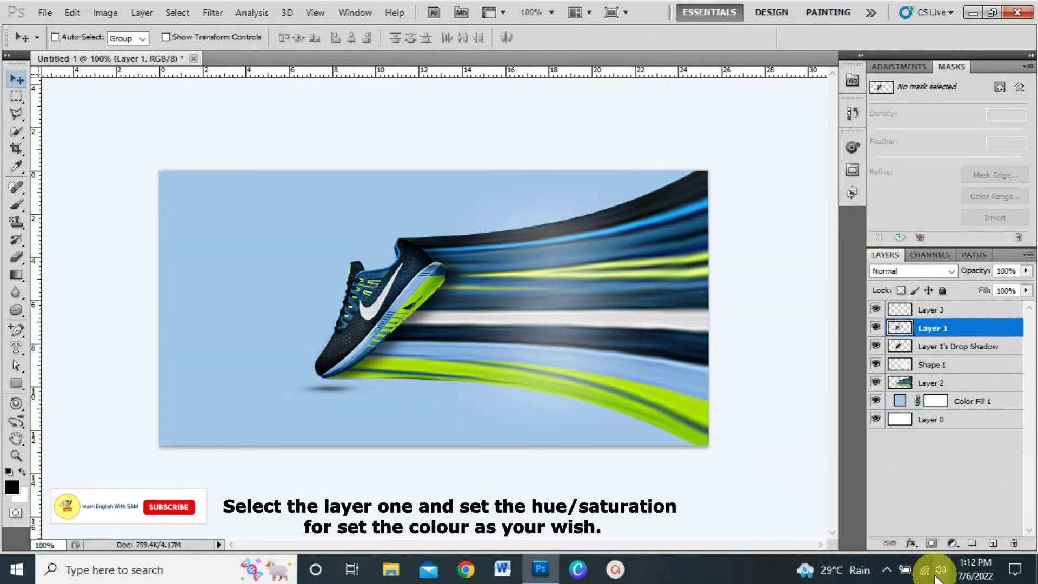
click(955, 543)
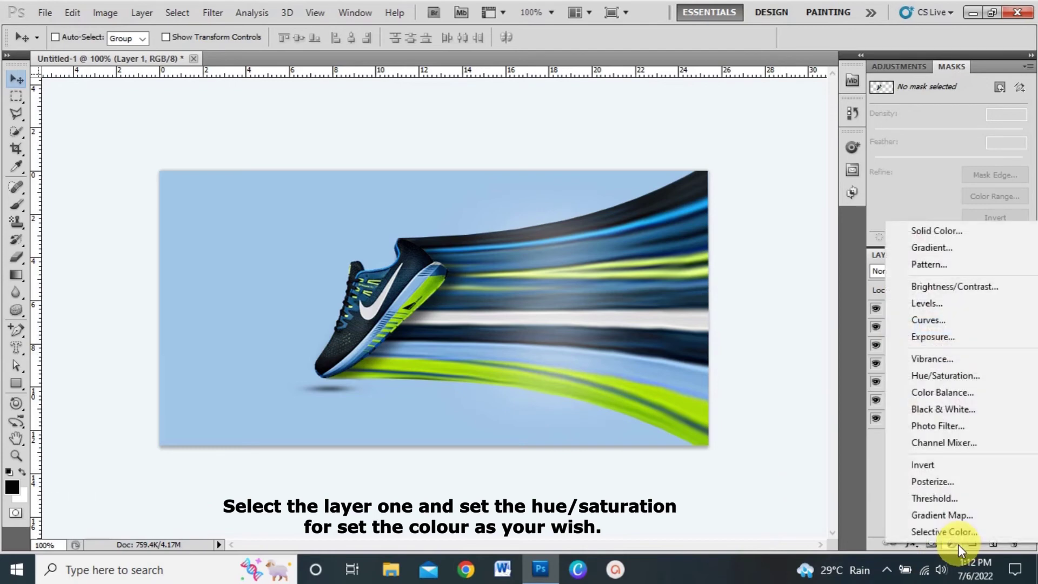
click(940, 376)
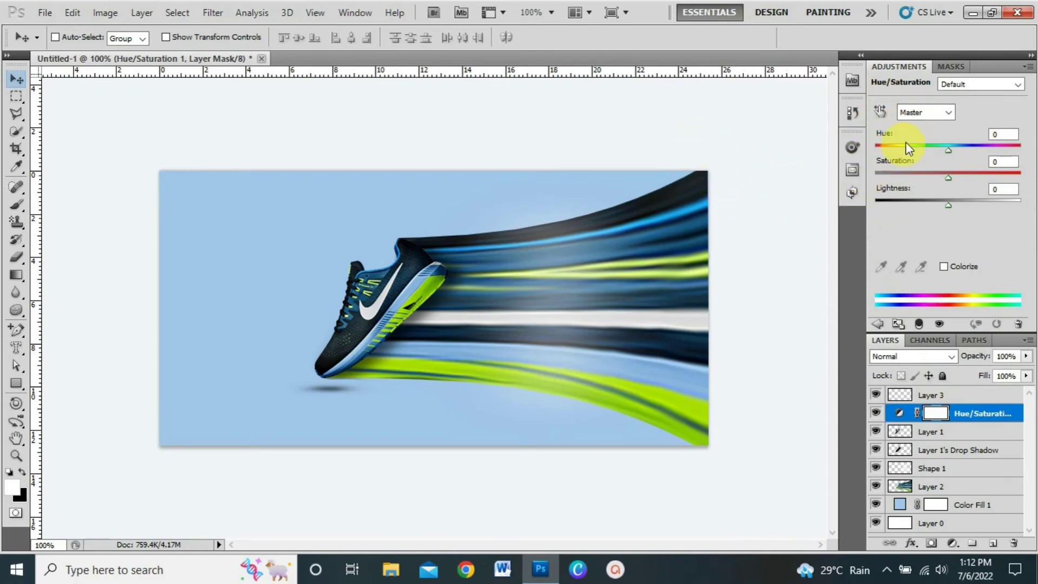
- Sample the streak to target Yellows, set Hue +34, and lower the adjustment's opacity to 61%
click(880, 112)
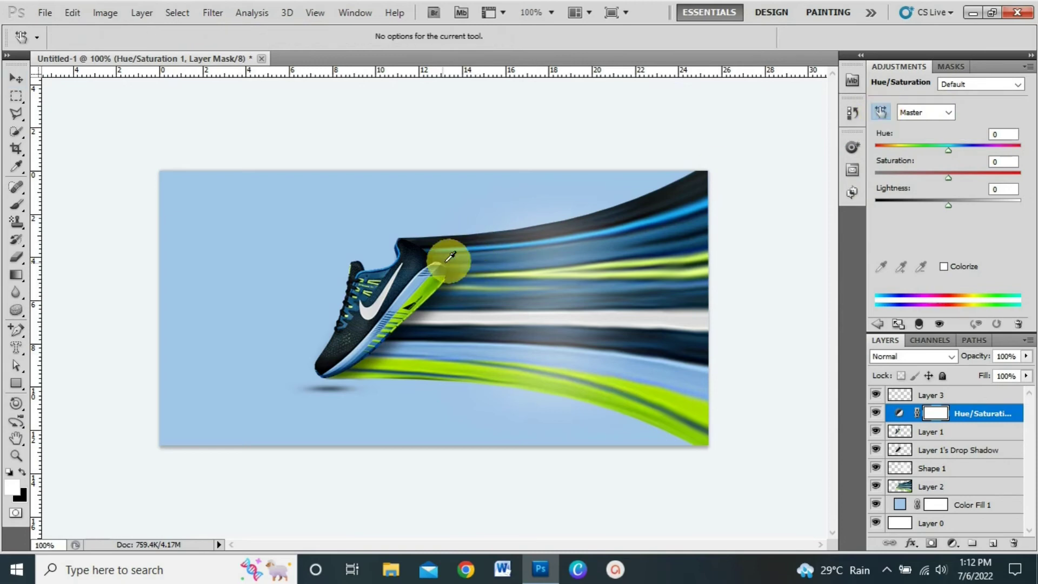
click(426, 292)
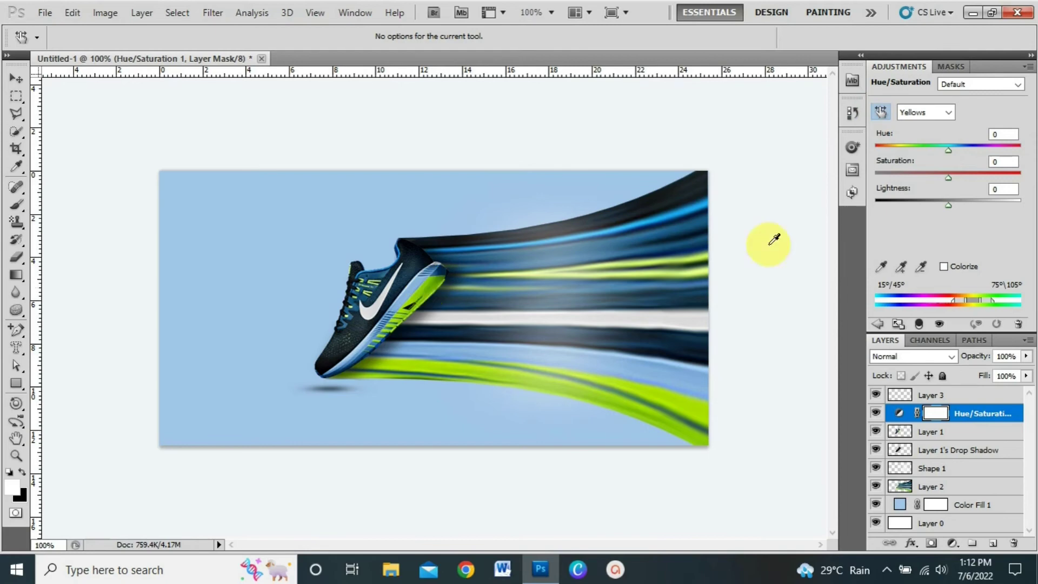
drag(950, 150, 1011, 153)
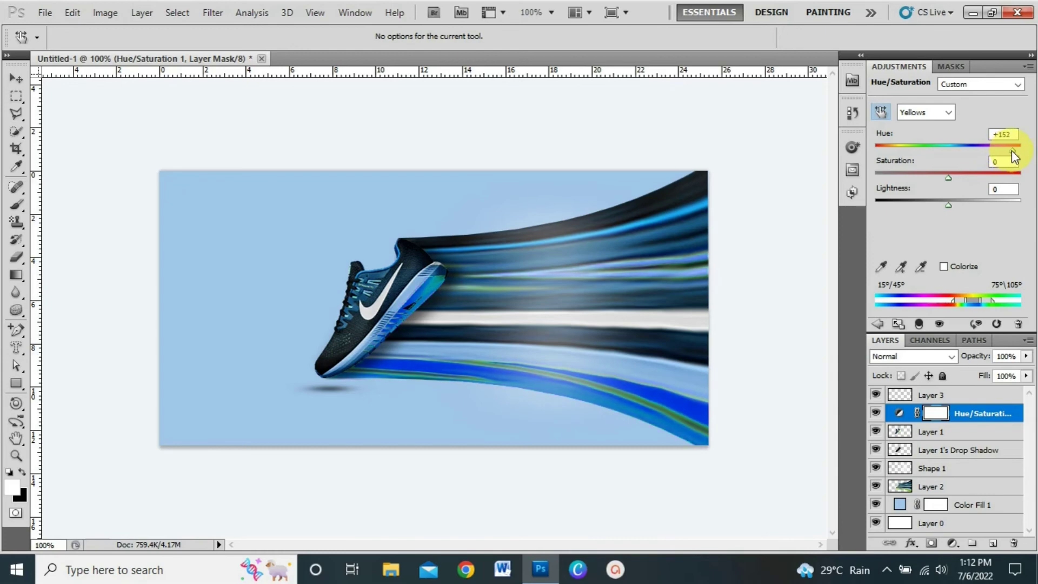
mouse_move(1014, 156)
mouse_down()
mouse_move(1022, 159)
mouse_move(880, 154)
mouse_move(970, 154)
mouse_up()
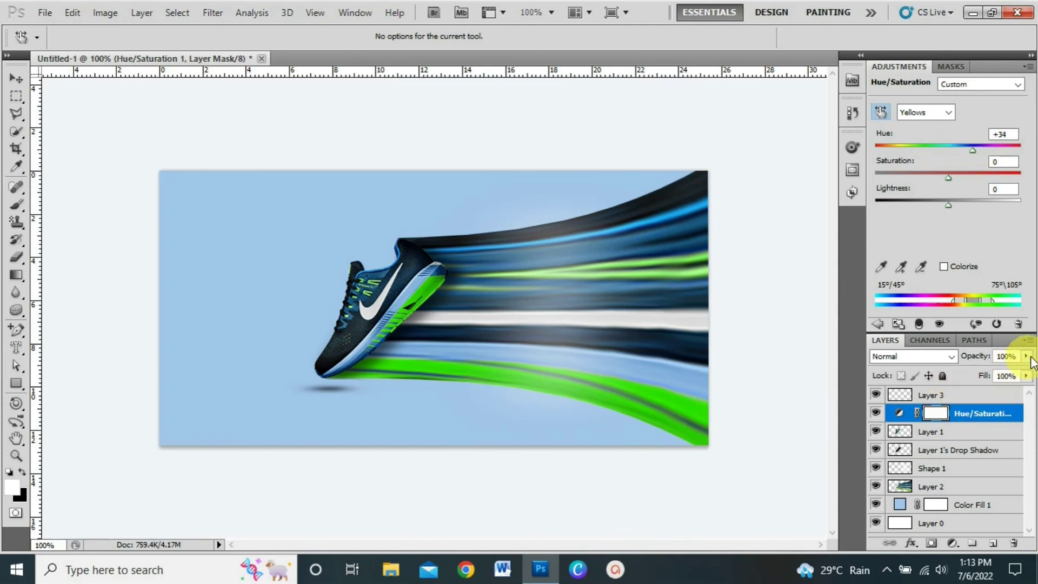
drag(1027, 361, 996, 373)
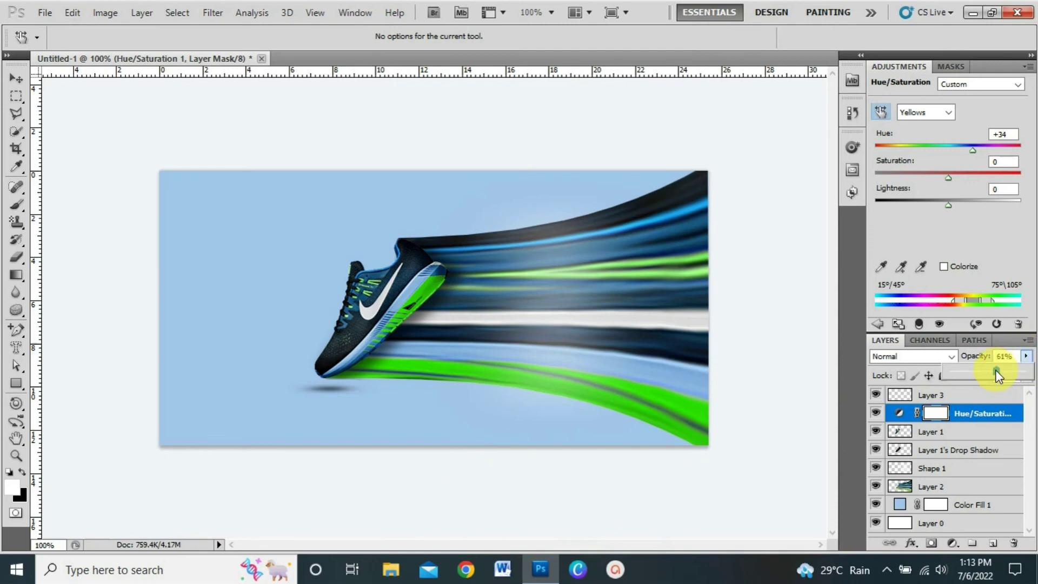